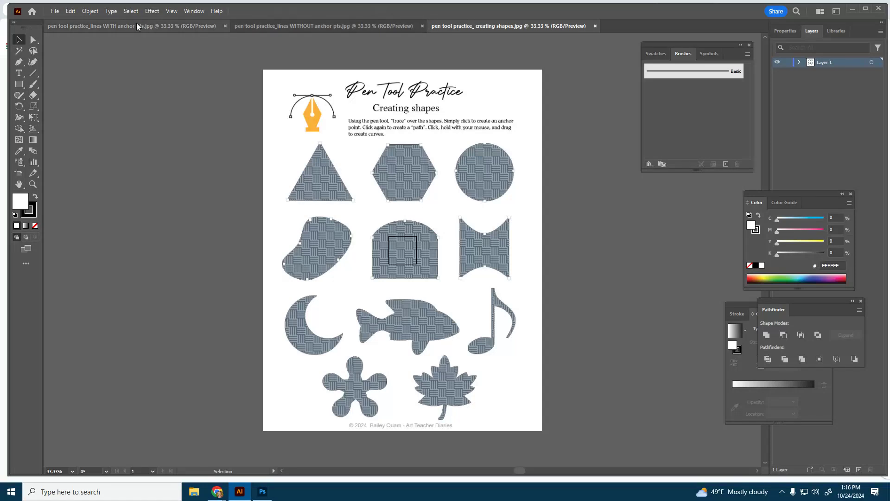
Look through all three practice worksheets, ending on 'lines WITH anchor pts'
{"action": "left_click", "coordinate": [131, 26]}
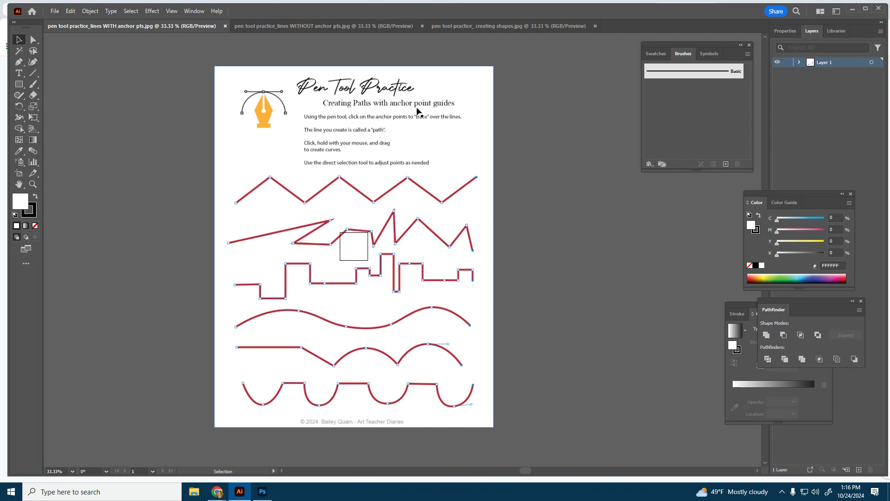
{"action": "left_click", "coordinate": [350, 26]}
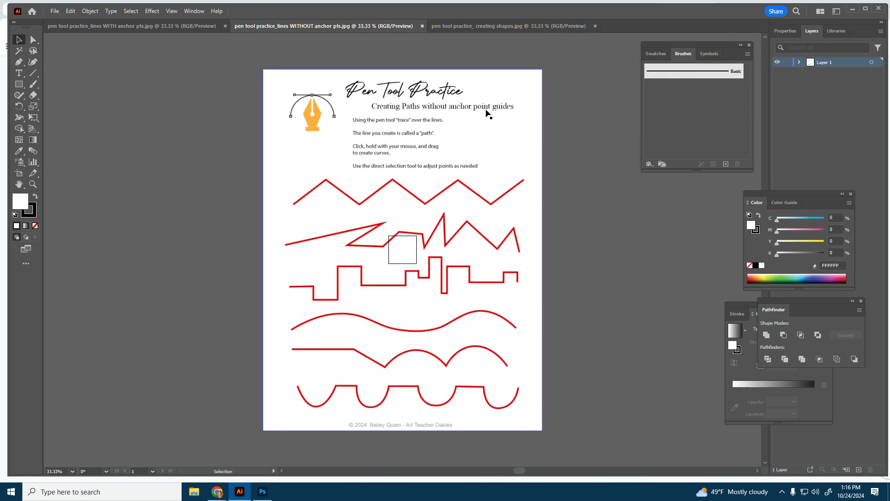
{"action": "left_click", "coordinate": [488, 28]}
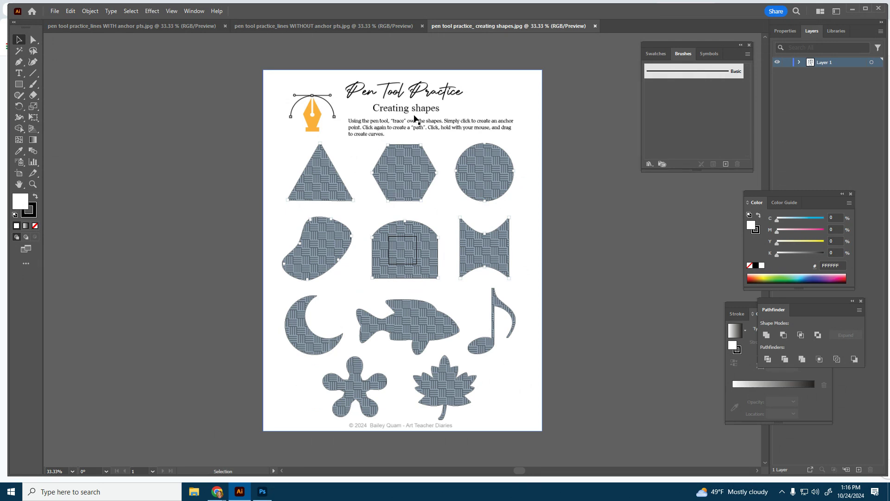
{"action": "left_click", "coordinate": [114, 26]}
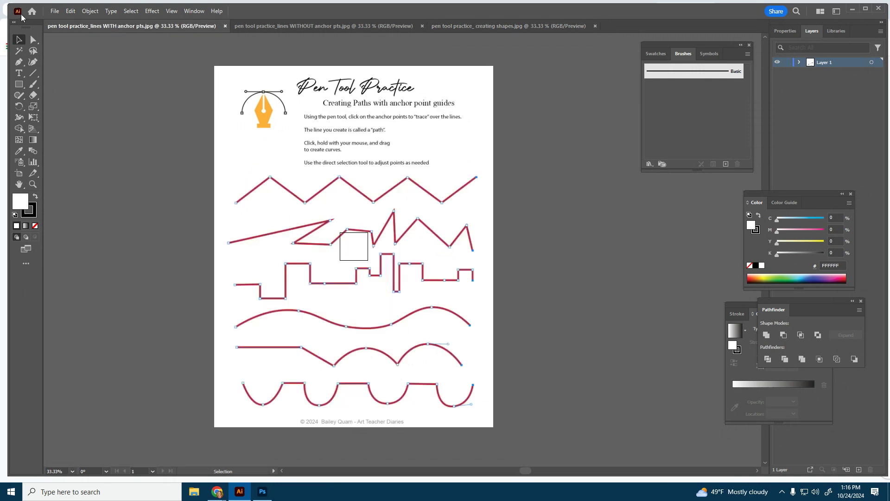
{"action": "left_click", "coordinate": [55, 13]}
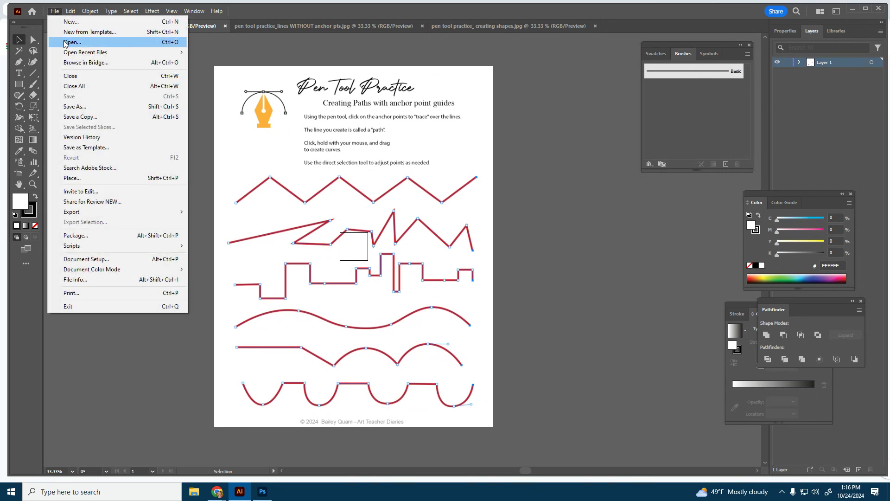
{"action": "left_click", "coordinate": [66, 44]}
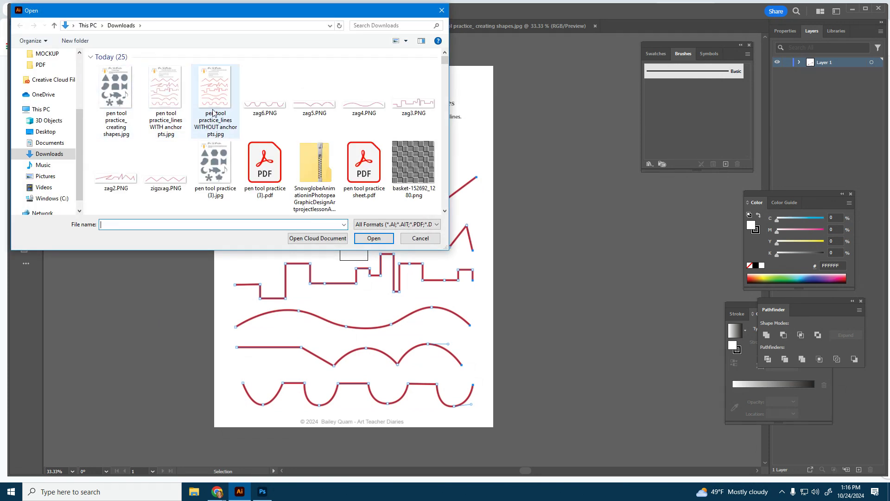
{"action": "double_click", "coordinate": [165, 132]}
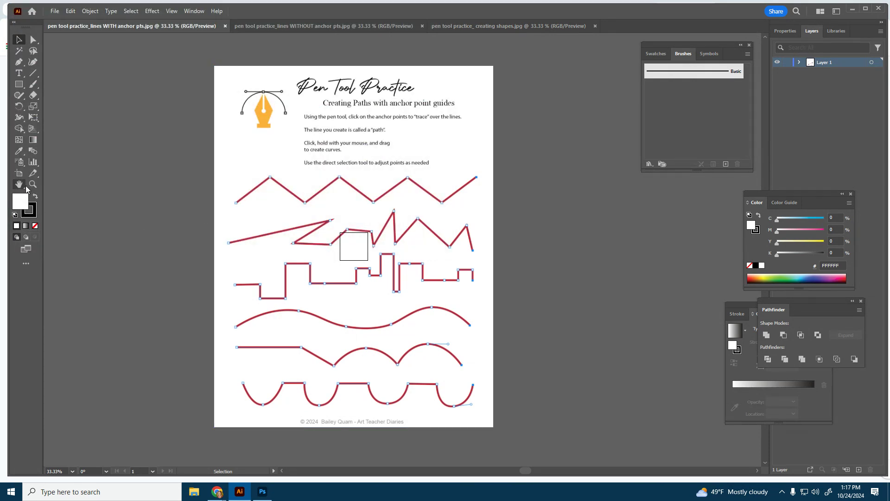
{"action": "left_click", "coordinate": [33, 184]}
{"action": "left_click", "coordinate": [272, 191]}
{"action": "left_click", "coordinate": [332, 211]}
{"action": "left_click", "coordinate": [331, 212]}
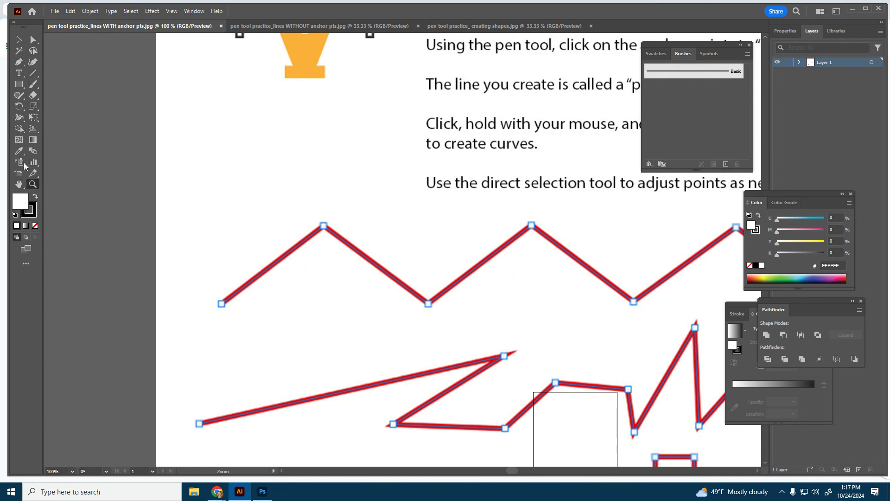
{"action": "left_click", "coordinate": [195, 11]}
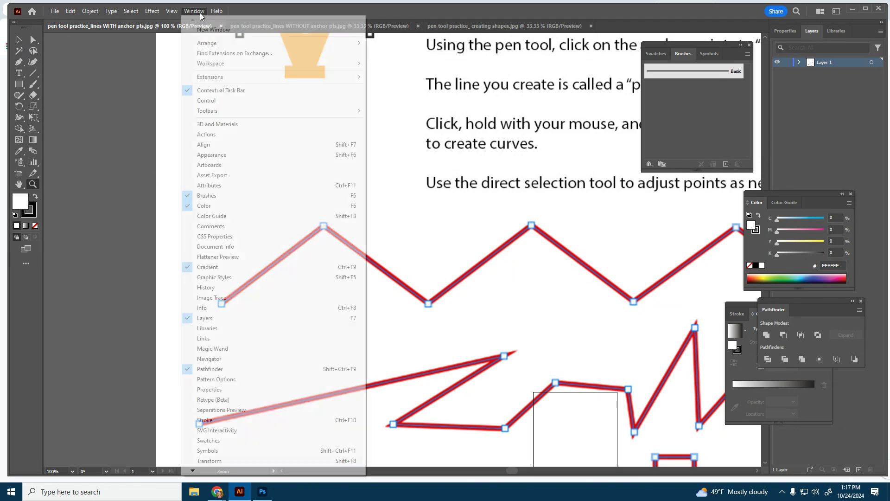
{"action": "mouse_move", "coordinate": [213, 111]}
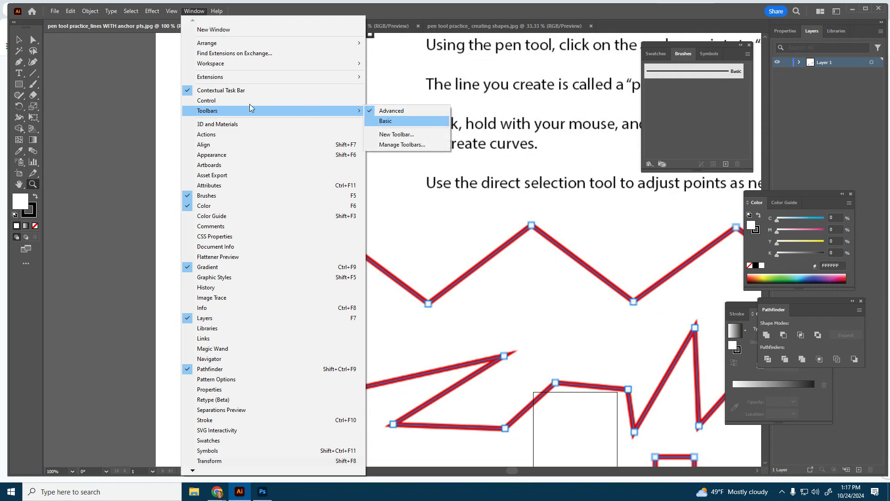
{"action": "left_click", "coordinate": [197, 13]}
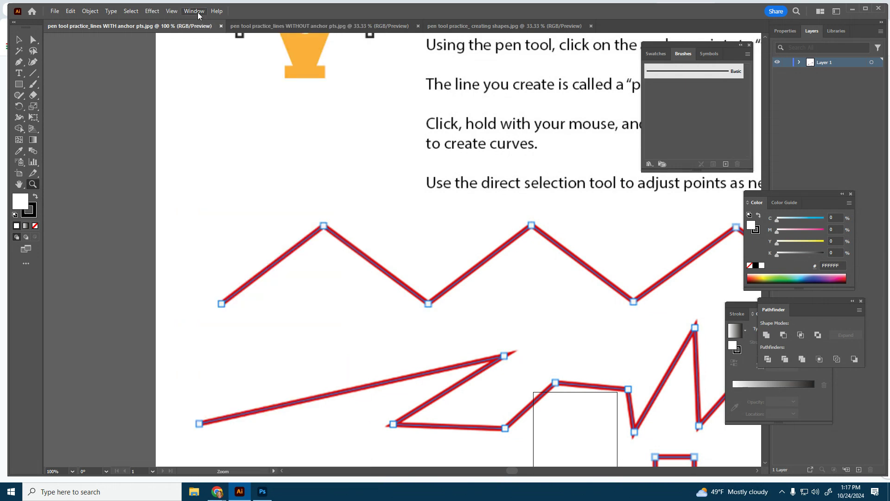
Select the Pen tool, show the Properties panel, and dock the Color panel in the right column
{"action": "left_click", "coordinate": [18, 63]}
{"action": "left_click", "coordinate": [785, 30]}
{"action": "left_click", "coordinate": [194, 12]}
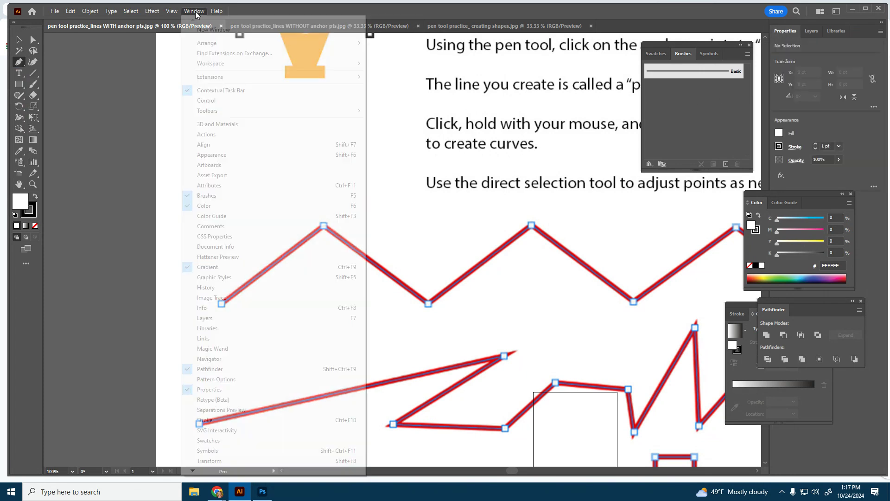
{"action": "left_click", "coordinate": [217, 11]}
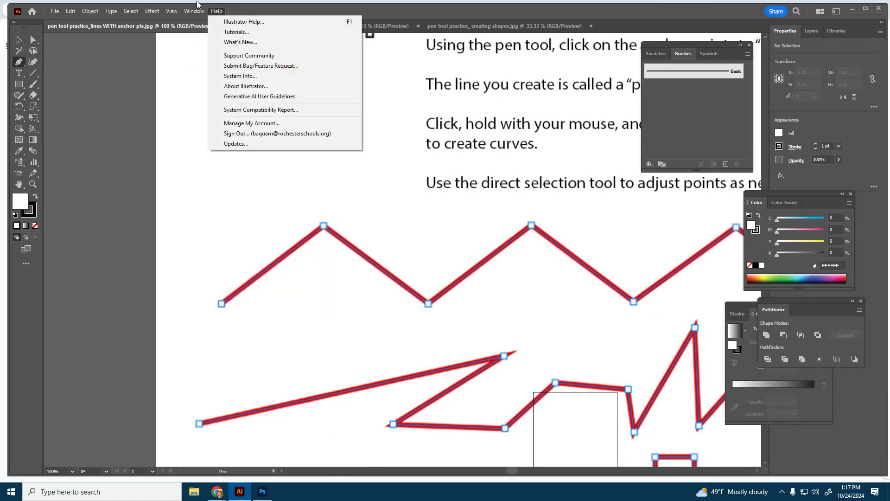
{"action": "left_click", "coordinate": [765, 129]}
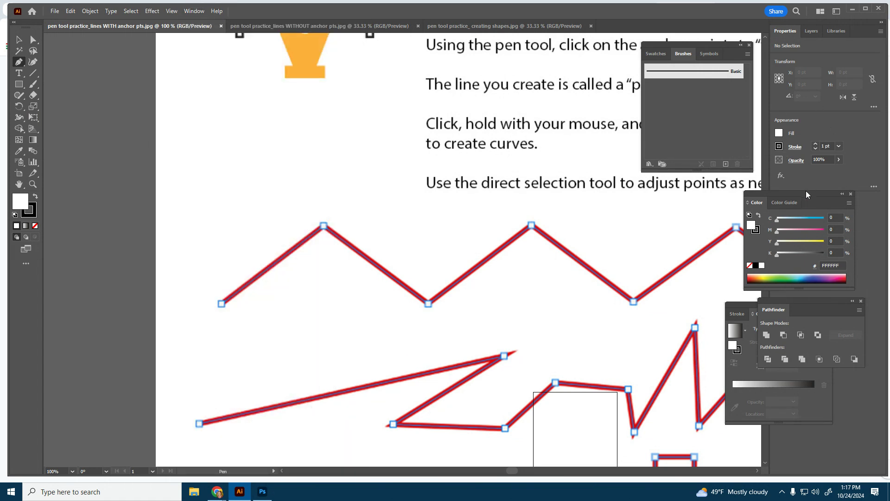
{"action": "left_click_drag", "start_coordinate": [806, 191], "coordinate": [839, 207]}
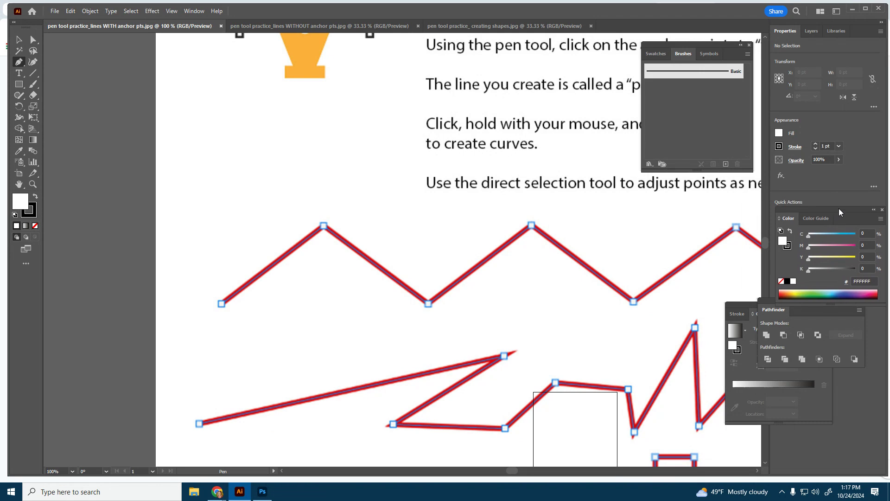
Set the stroke weight to 3 pt, leaving the stroke colour unchanged
{"action": "left_click", "coordinate": [815, 145]}
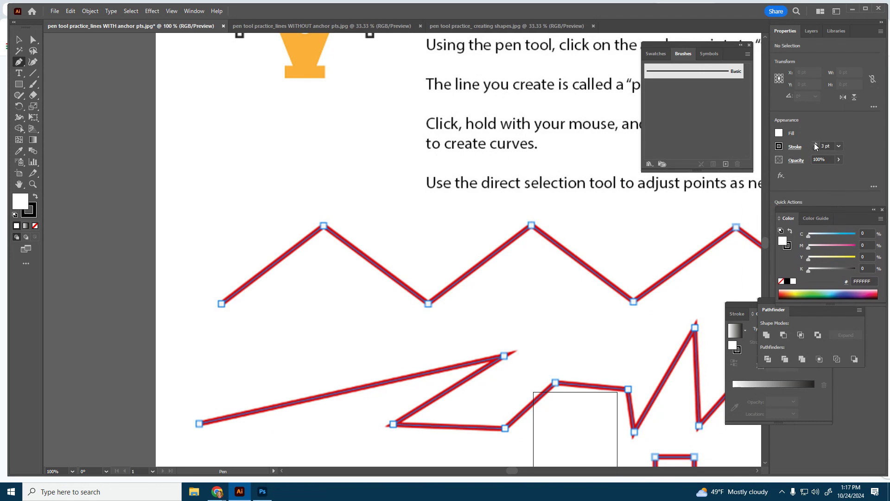
{"action": "left_click", "coordinate": [779, 147]}
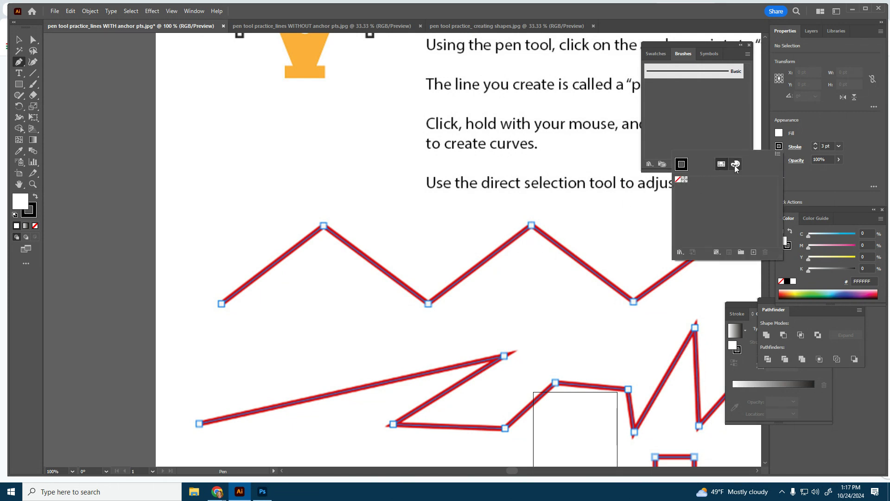
{"action": "left_click", "coordinate": [837, 133]}
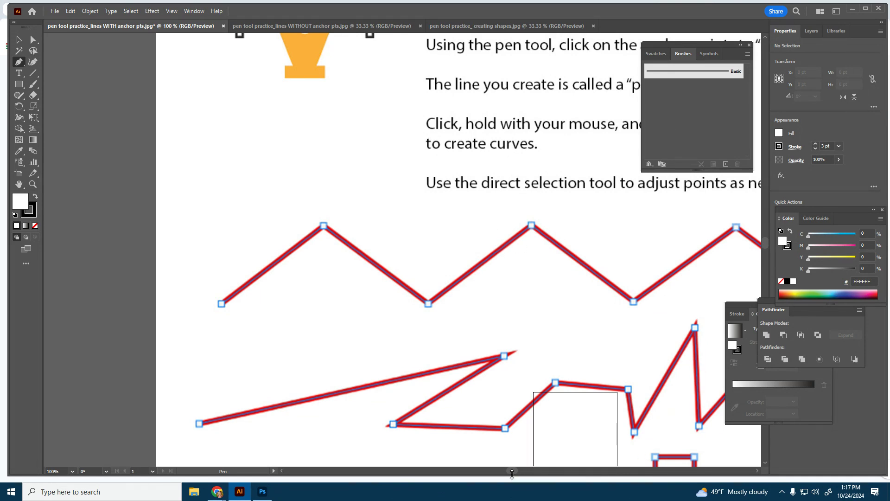
{"action": "scroll", "coordinate": [512, 473], "scroll_direction": "right", "scroll_amount": 5}
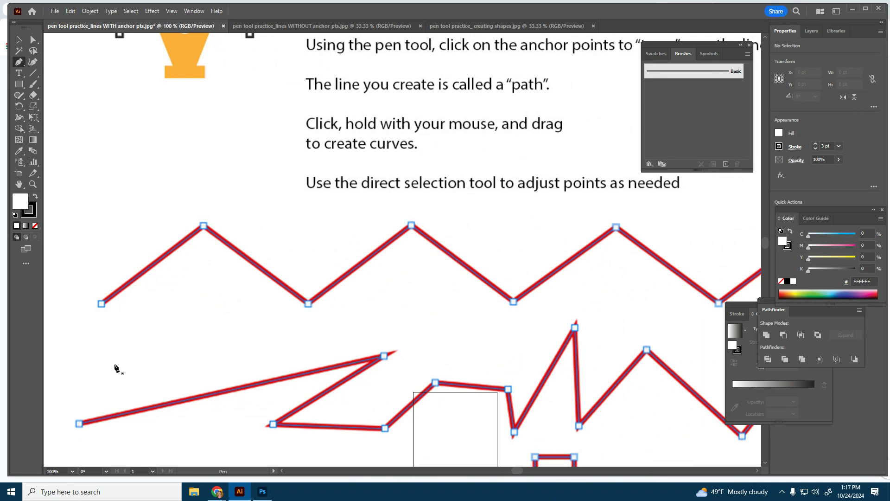
{"action": "left_click", "coordinate": [72, 471]}
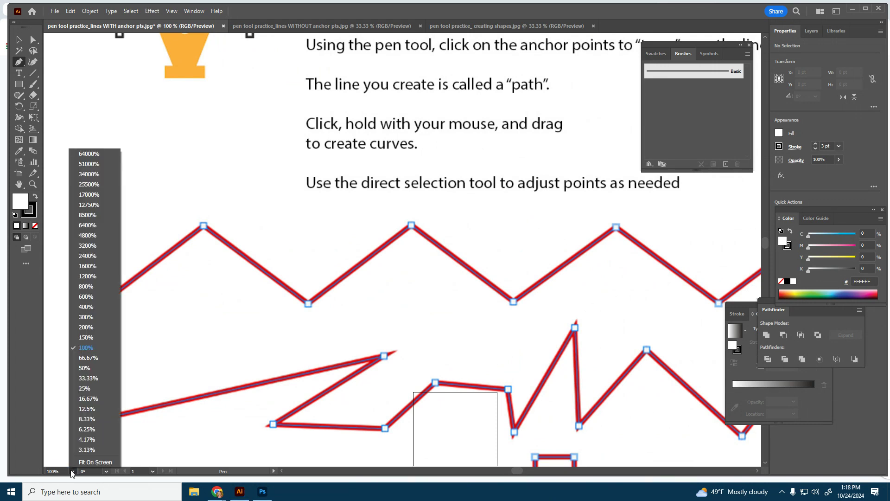
{"action": "left_click", "coordinate": [87, 357]}
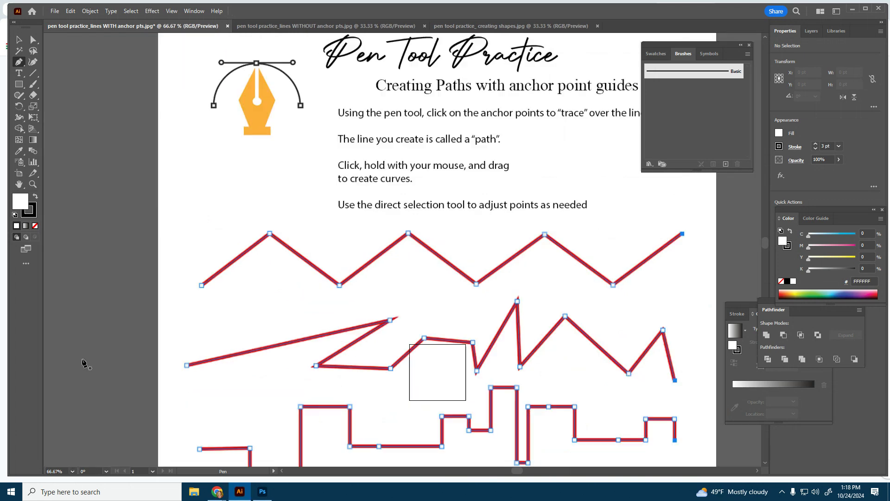
{"action": "left_click", "coordinate": [33, 185]}
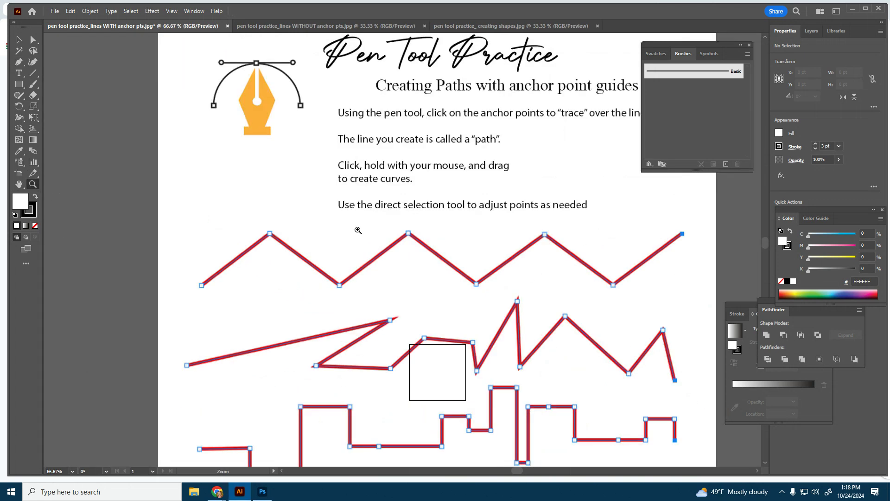
{"action": "left_click_drag", "start_coordinate": [517, 471], "coordinate": [522, 470]}
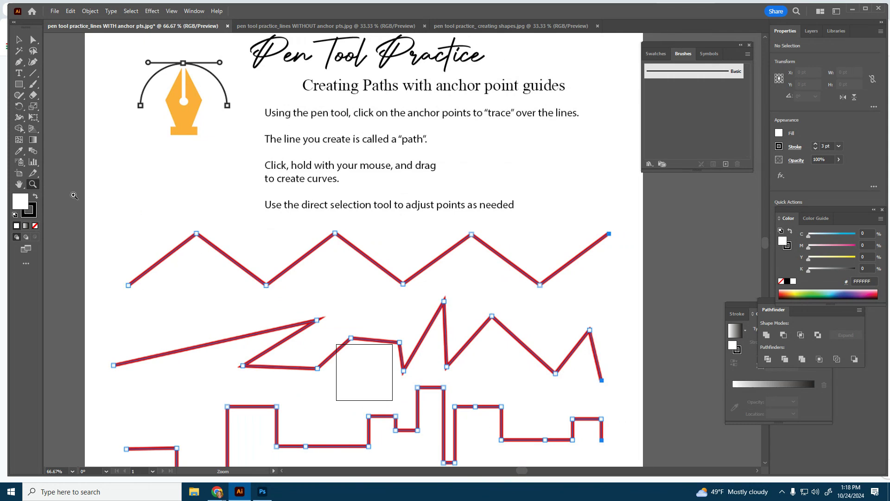
{"action": "left_click", "coordinate": [21, 63]}
Begin the zigzag trace, undo the stray anchor, and raise the stroke weight to 11 pt
{"action": "left_click", "coordinate": [128, 286]}
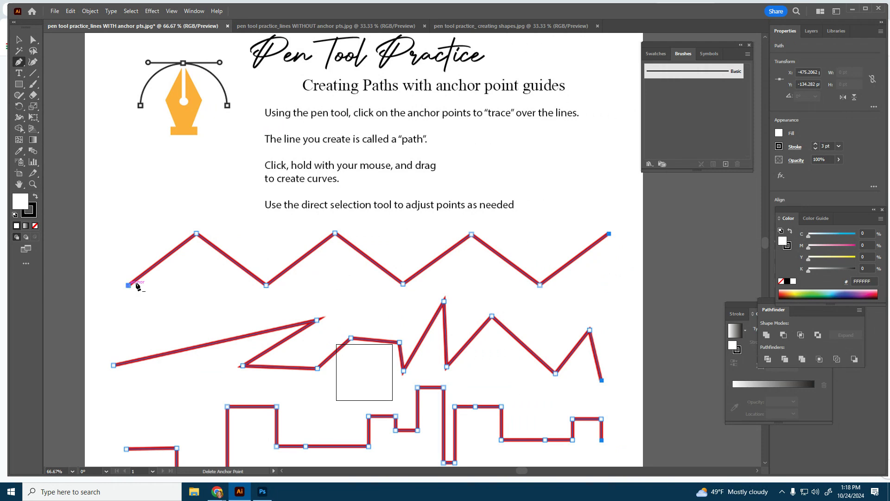
{"action": "left_click", "coordinate": [197, 233]}
{"action": "left_click", "coordinate": [267, 284]}
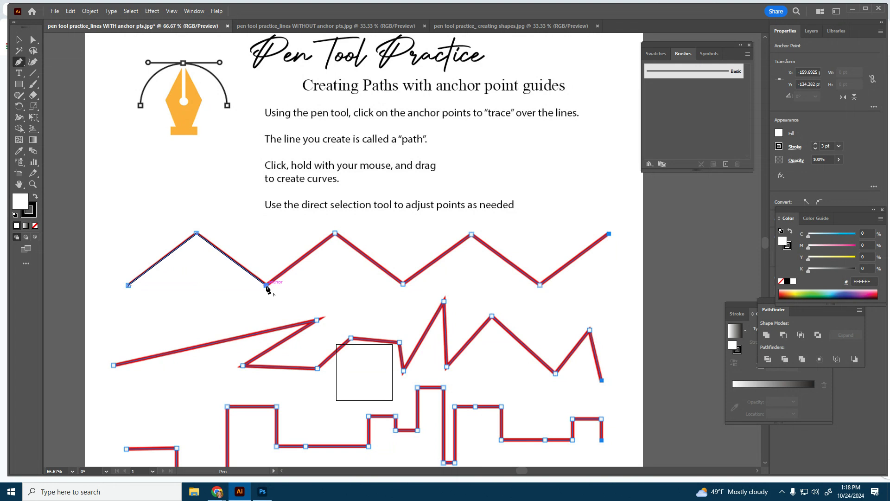
{"action": "left_click", "coordinate": [334, 236]}
{"action": "key", "text": "ctrl+z"}
{"action": "left_click", "coordinate": [816, 144]}
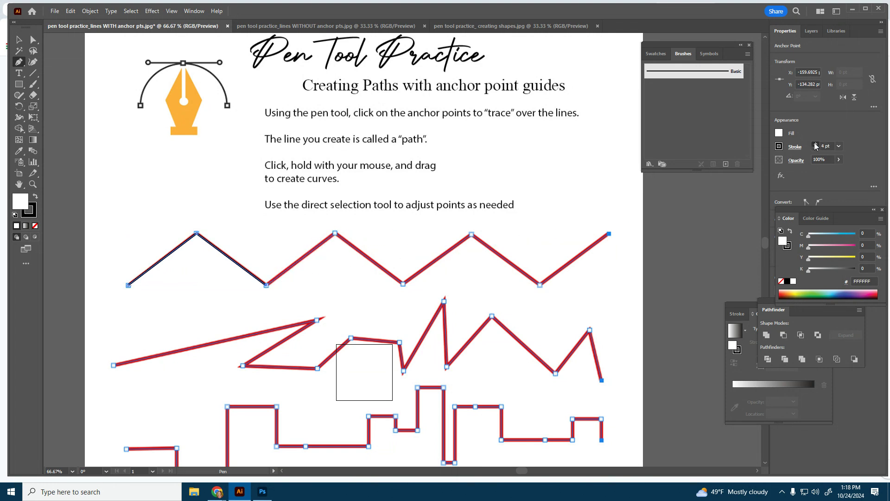
{"action": "left_click", "coordinate": [815, 144]}
{"action": "left_click", "coordinate": [816, 144]}
{"action": "left_click", "coordinate": [816, 143]}
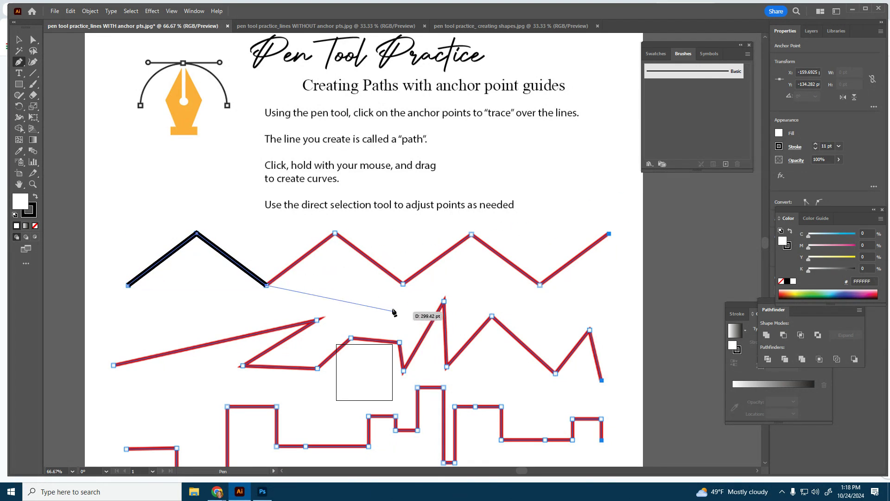
Trace the remaining zigzag peaks and valleys to its top-right end and end the path
{"action": "left_click", "coordinate": [335, 233]}
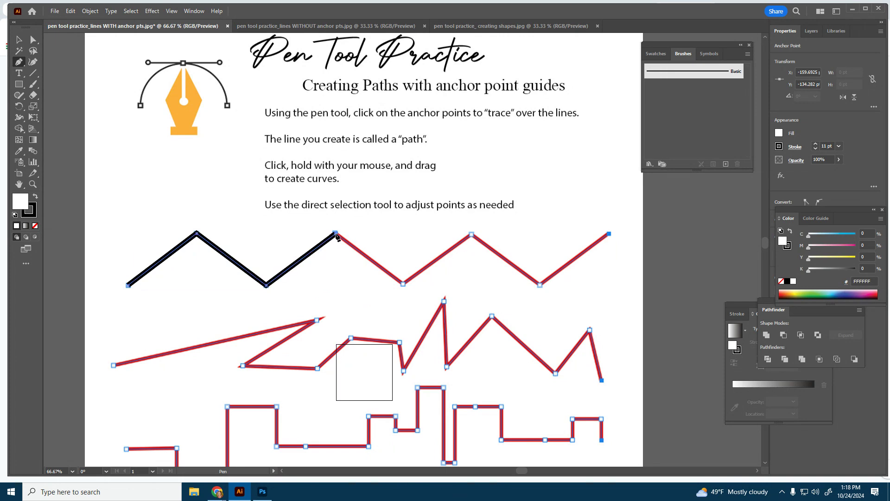
{"action": "left_click", "coordinate": [403, 285]}
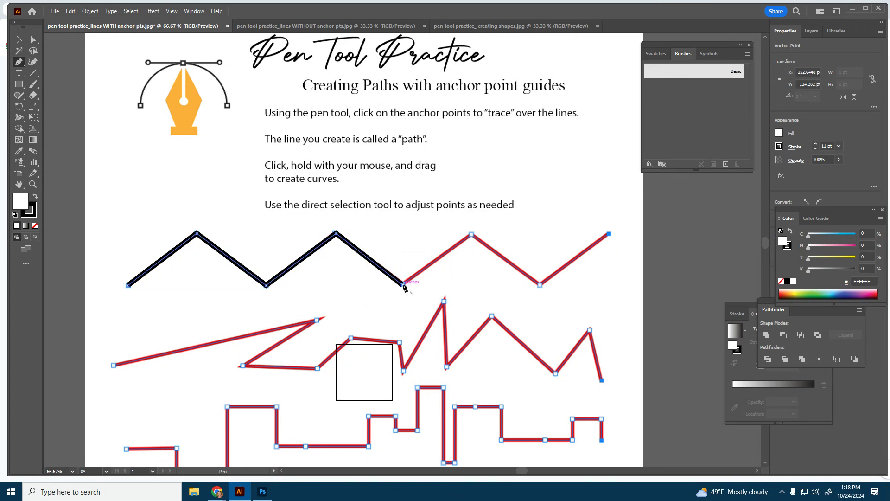
{"action": "left_click", "coordinate": [472, 234]}
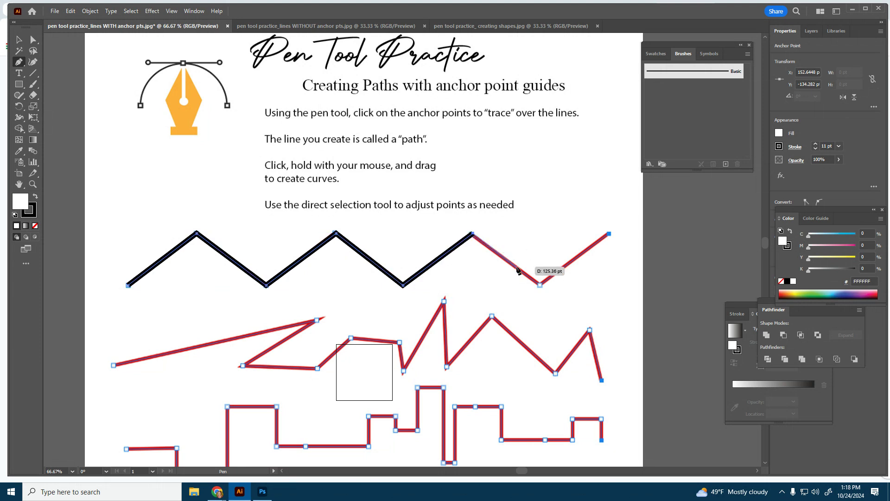
{"action": "left_click", "coordinate": [540, 285]}
{"action": "left_click", "coordinate": [609, 234]}
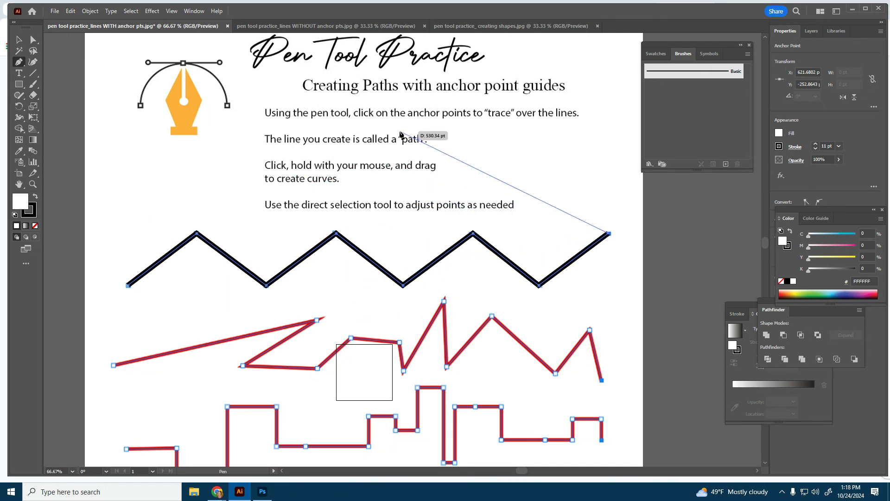
{"action": "key", "text": "Escape"}
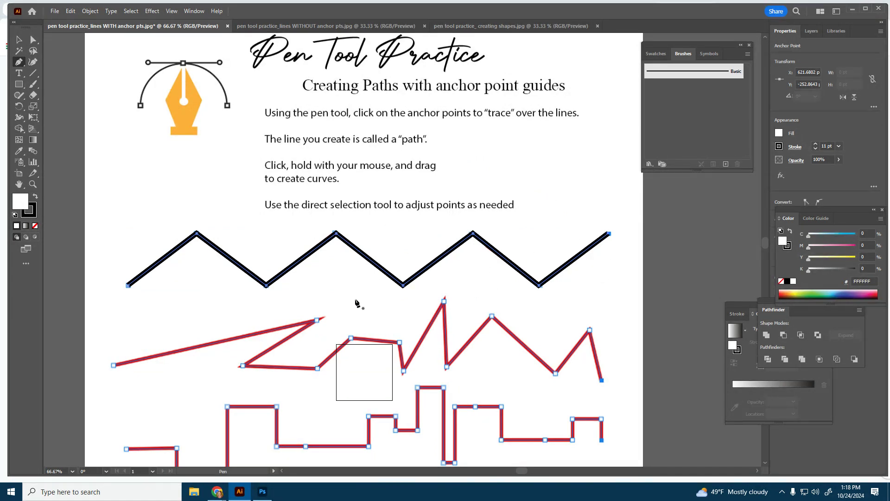
Trace the second line from its left end through the corners around the square
{"action": "scroll", "coordinate": [356, 303], "scroll_direction": "down", "scroll_amount": 2}
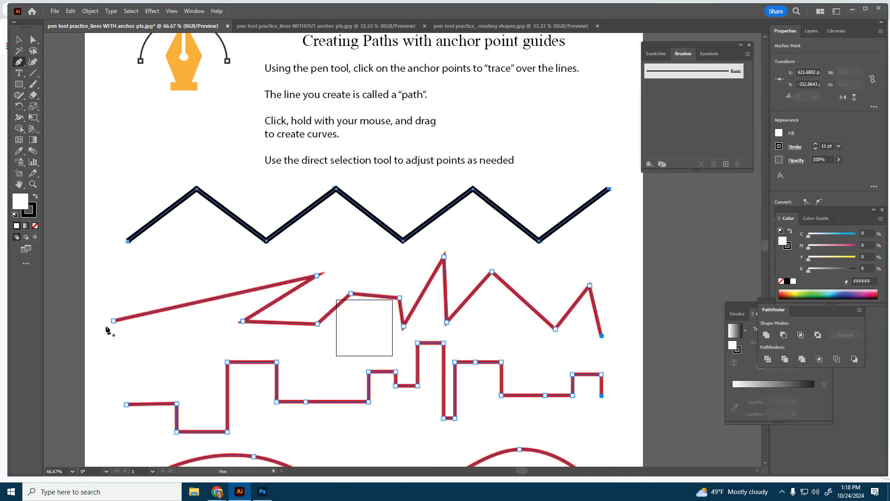
{"action": "left_click", "coordinate": [114, 321]}
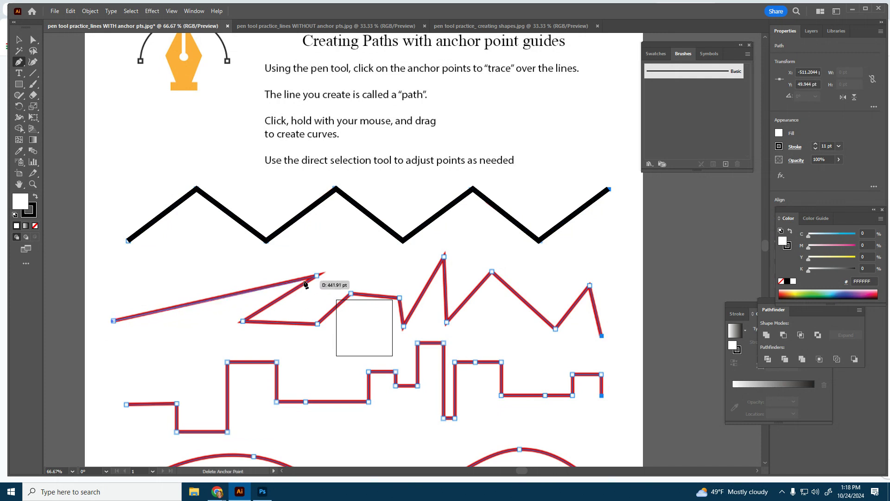
{"action": "left_click", "coordinate": [317, 276]}
{"action": "left_click", "coordinate": [243, 320]}
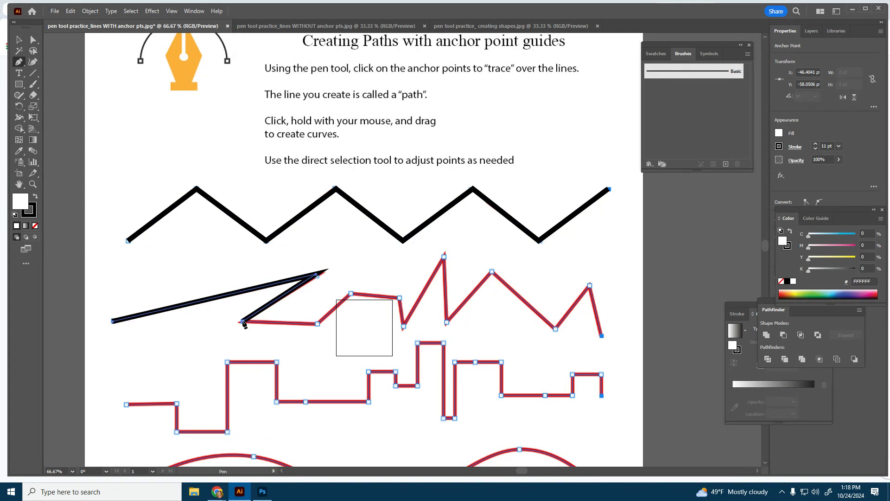
{"action": "left_click", "coordinate": [317, 323]}
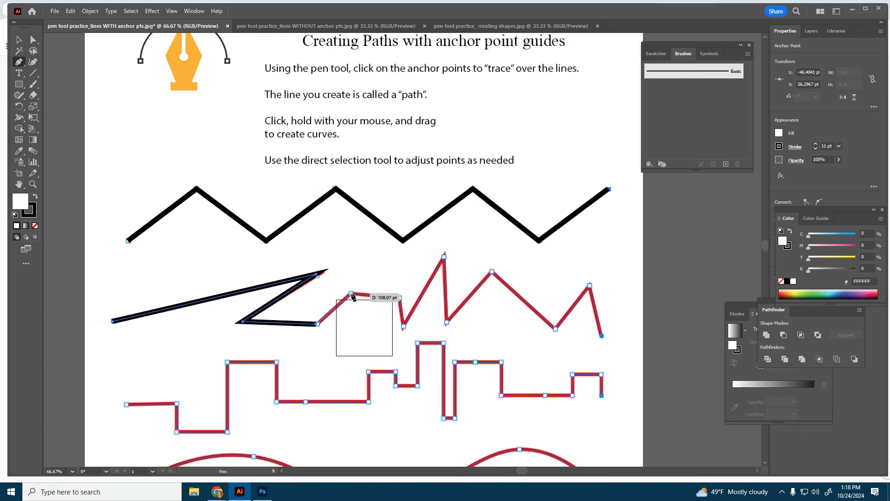
{"action": "left_click", "coordinate": [352, 293]}
{"action": "left_click", "coordinate": [400, 297]}
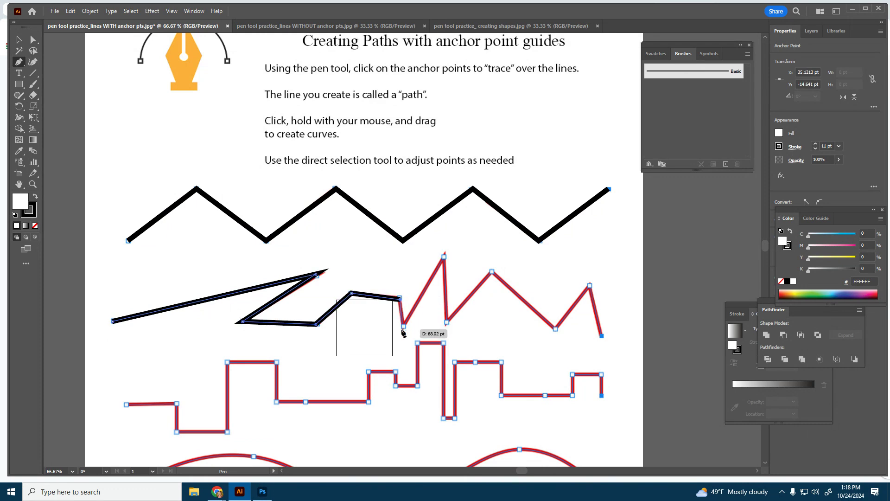
{"action": "left_click", "coordinate": [404, 326]}
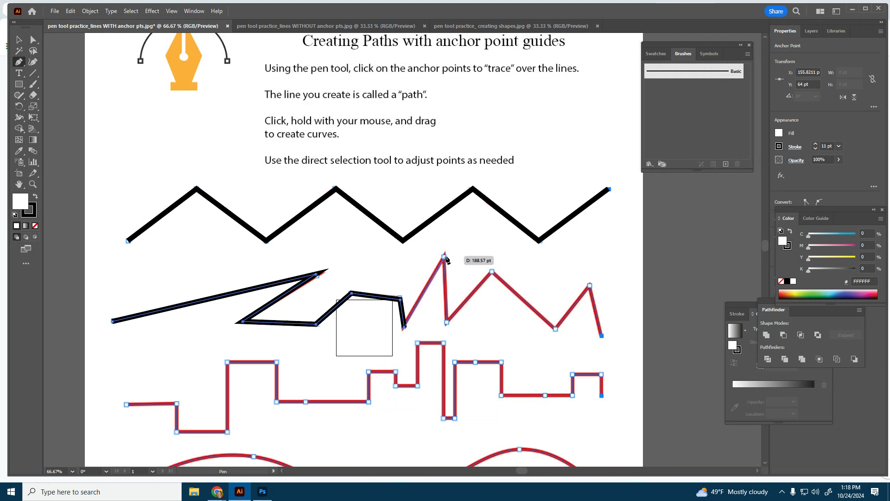
Continue the trace over the remaining peaks to the lower right end and end the path
{"action": "left_click", "coordinate": [444, 256]}
{"action": "left_click", "coordinate": [447, 323]}
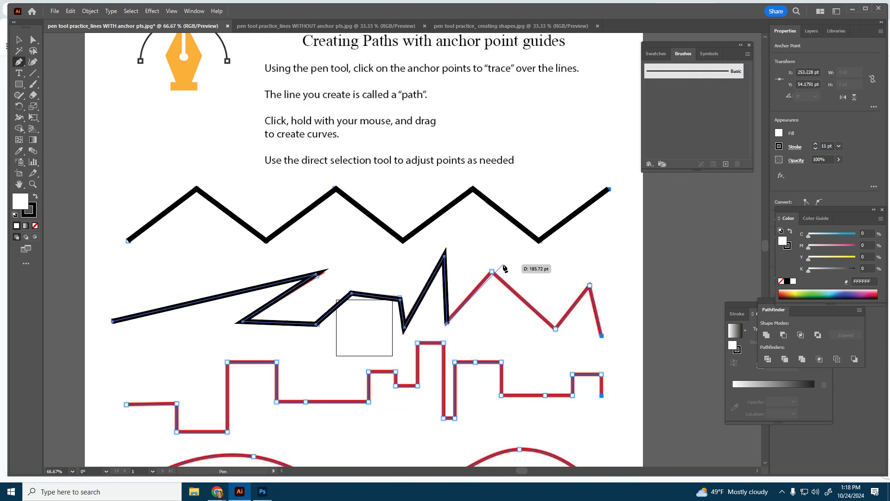
{"action": "left_click", "coordinate": [492, 272]}
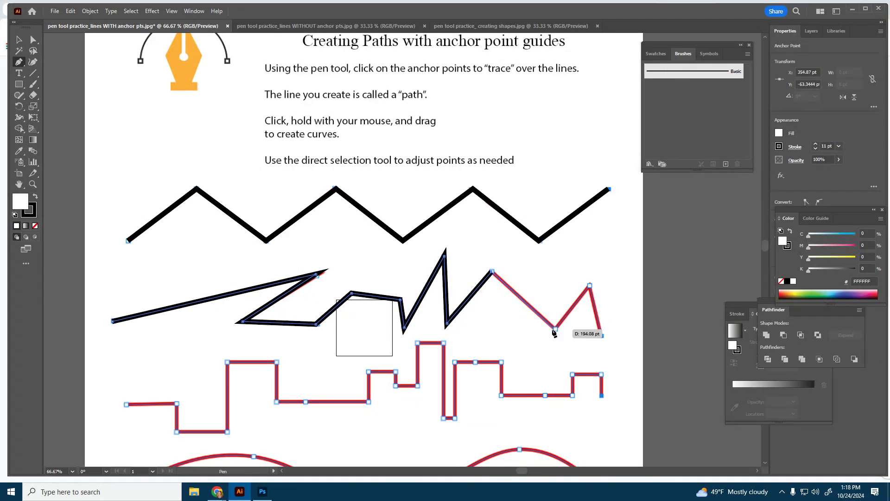
{"action": "left_click", "coordinate": [556, 329]}
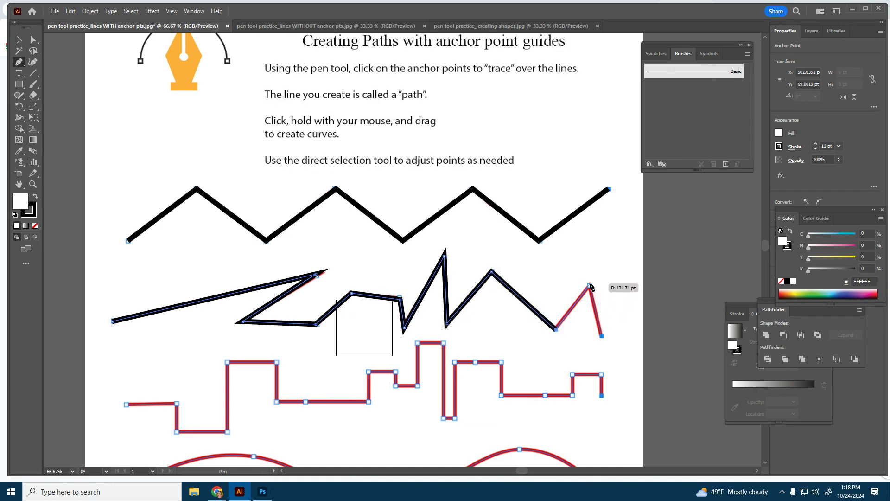
{"action": "left_click", "coordinate": [590, 284]}
{"action": "left_click", "coordinate": [602, 335]}
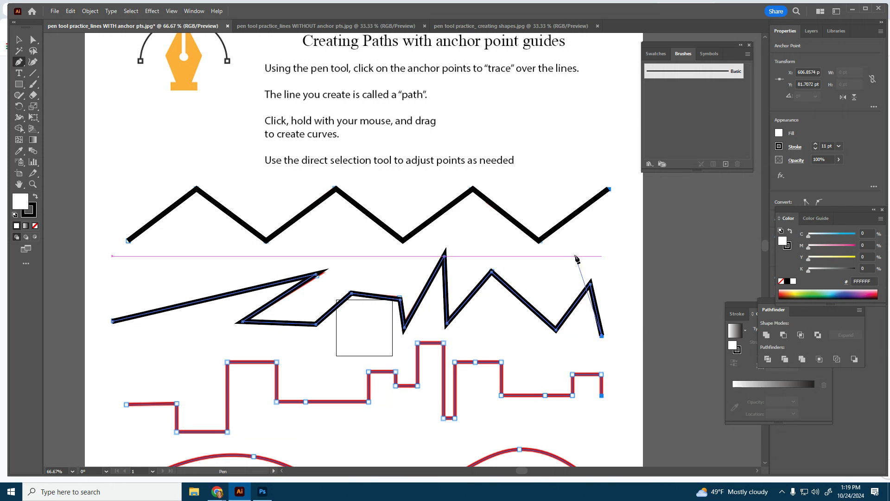
{"action": "key", "text": "Escape"}
Trace the skyline's first steps from its left end, holding Shift for straight segments
{"action": "scroll", "coordinate": [483, 350], "scroll_direction": "down", "scroll_amount": 3}
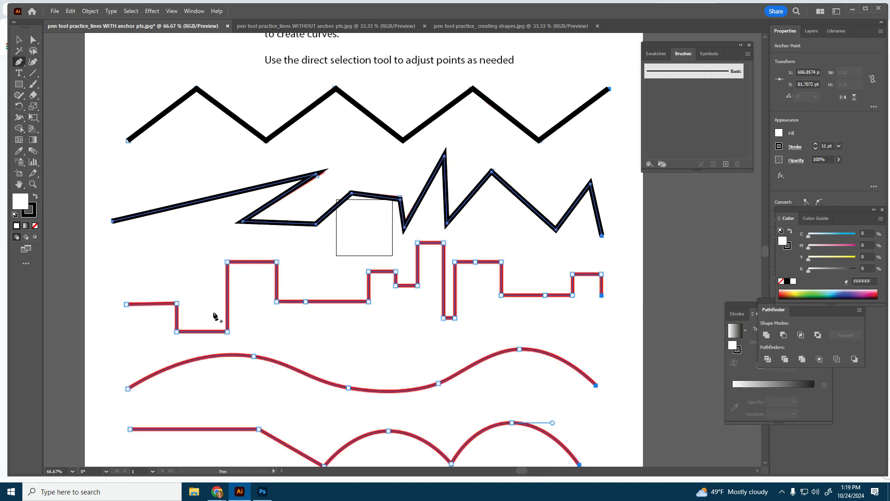
{"action": "left_click", "coordinate": [126, 304]}
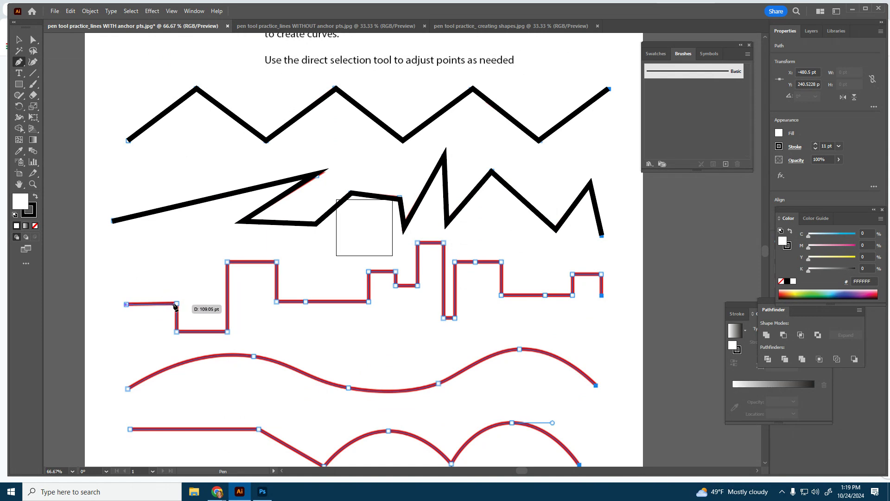
{"action": "left_click", "coordinate": [176, 305]}
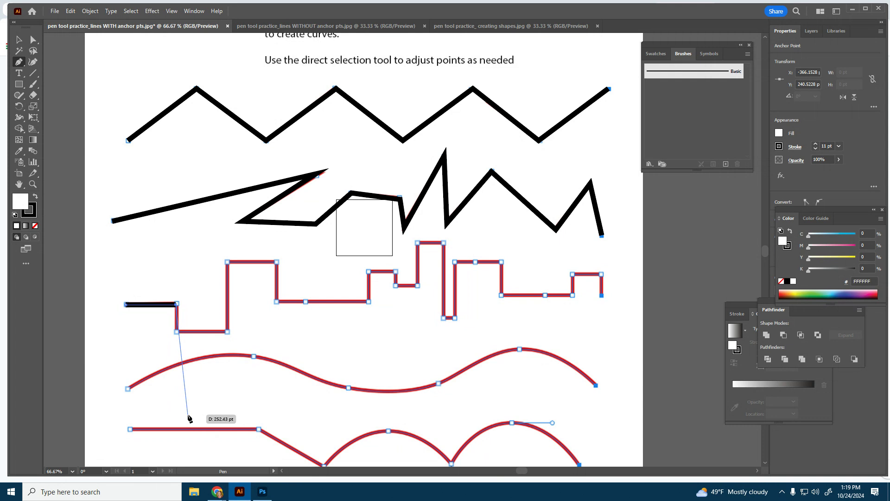
{"action": "key", "text": "shift"}
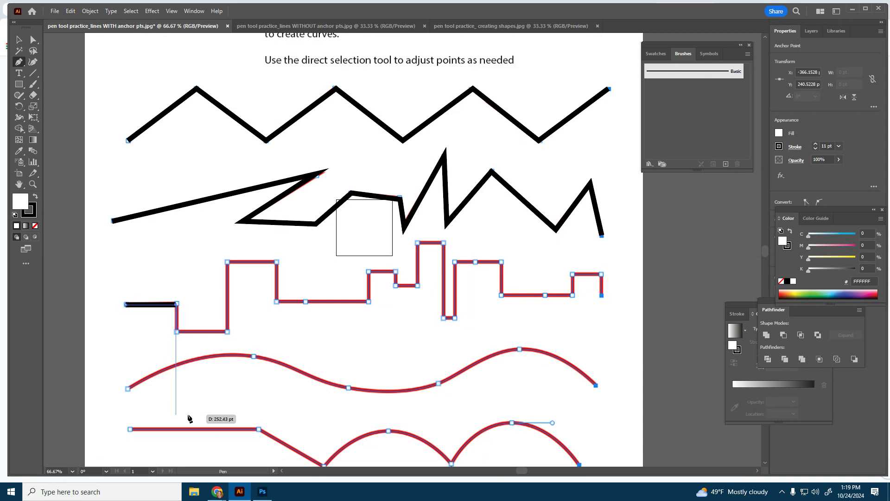
{"action": "left_click", "coordinate": [177, 332]}
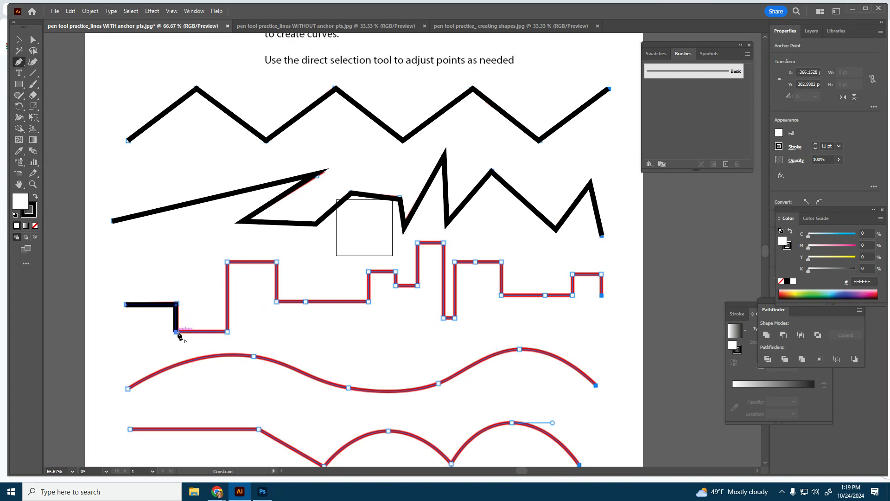
{"action": "left_click", "coordinate": [229, 332]}
{"action": "left_click", "coordinate": [228, 262]}
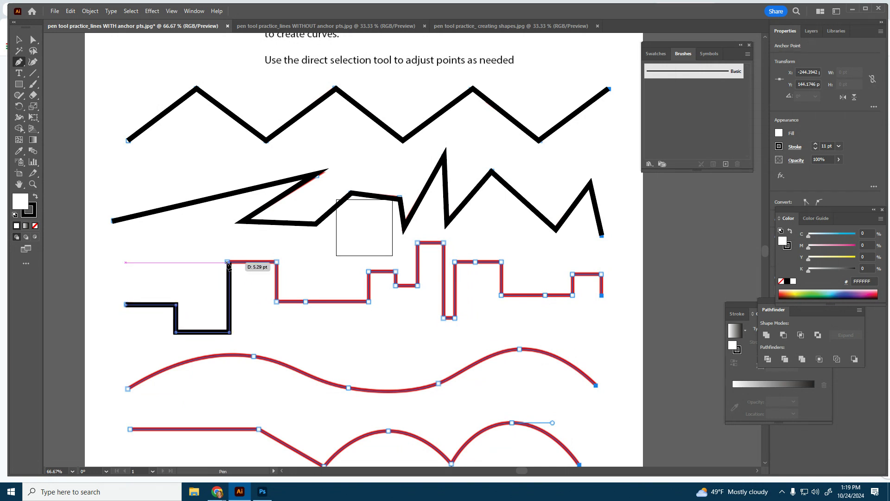
{"action": "left_click", "coordinate": [277, 262]}
{"action": "left_click", "coordinate": [276, 302]}
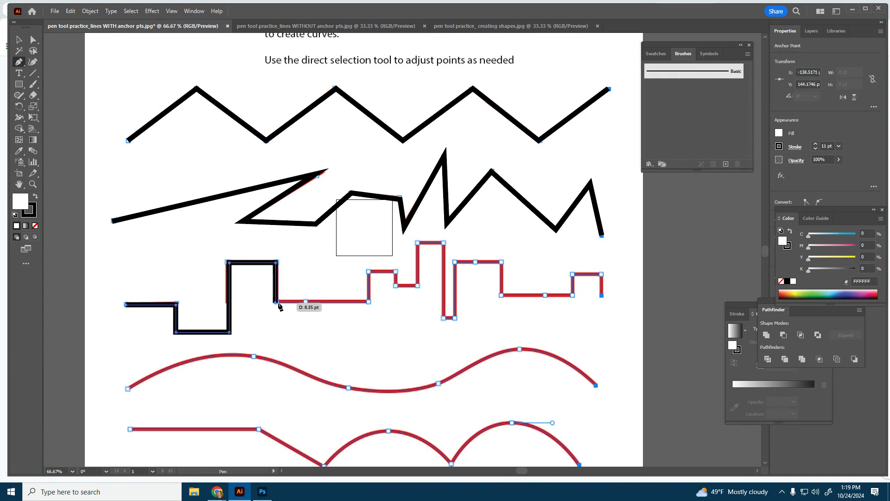
{"action": "left_click", "coordinate": [368, 302]}
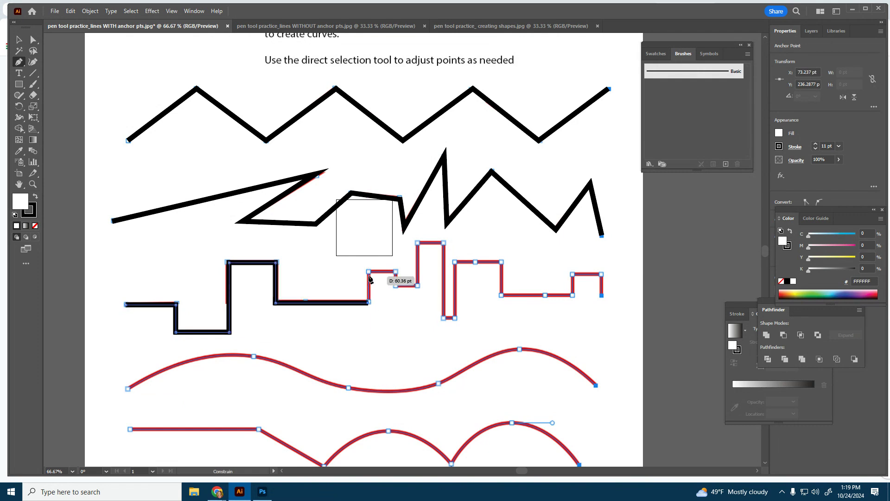
{"action": "left_click", "coordinate": [368, 272]}
{"action": "left_click", "coordinate": [396, 286]}
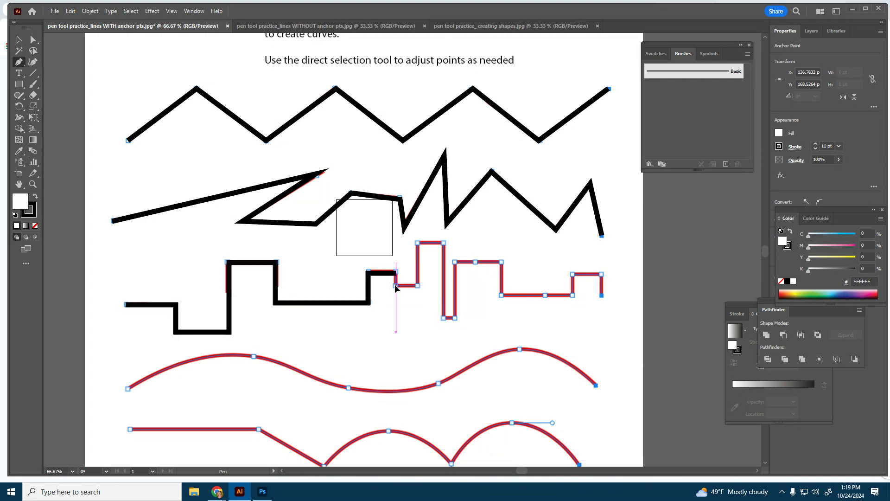
{"action": "left_click", "coordinate": [418, 286]}
Continue the skyline trace over the tall spike and remaining steps to its right end
{"action": "left_click", "coordinate": [418, 243]}
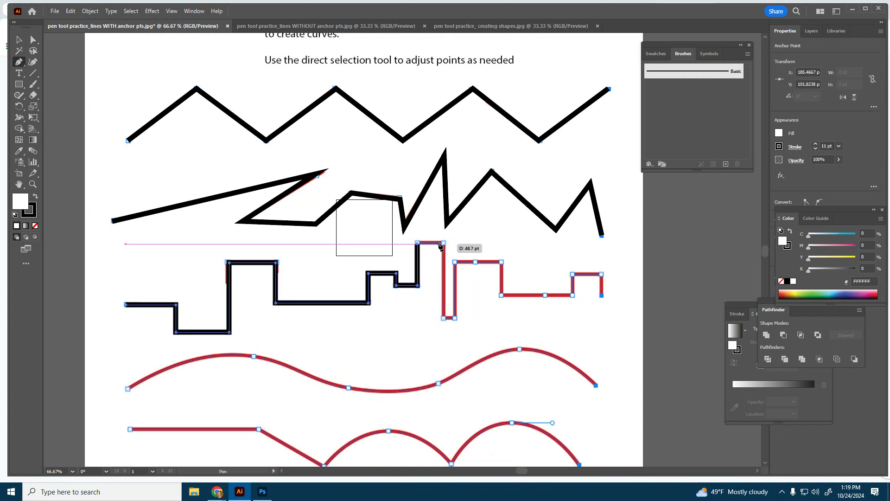
{"action": "left_click", "coordinate": [443, 243]}
{"action": "left_click", "coordinate": [443, 319]}
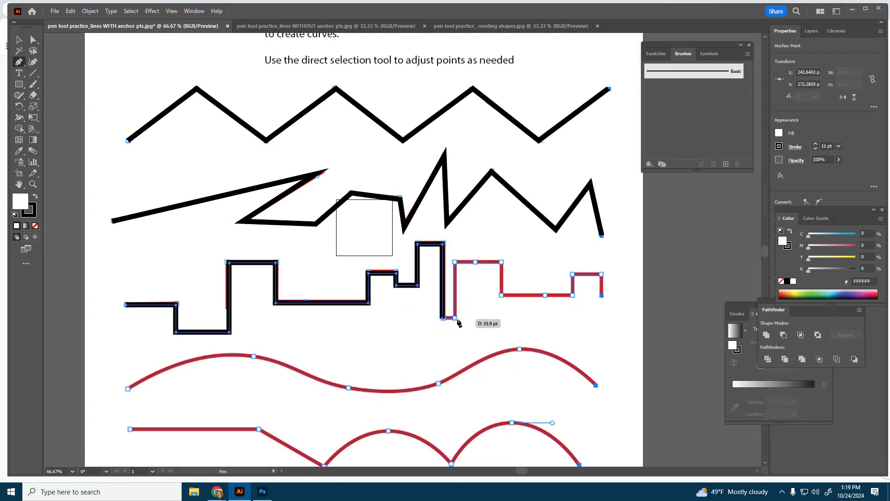
{"action": "left_click", "coordinate": [458, 318]}
{"action": "left_click", "coordinate": [458, 262]}
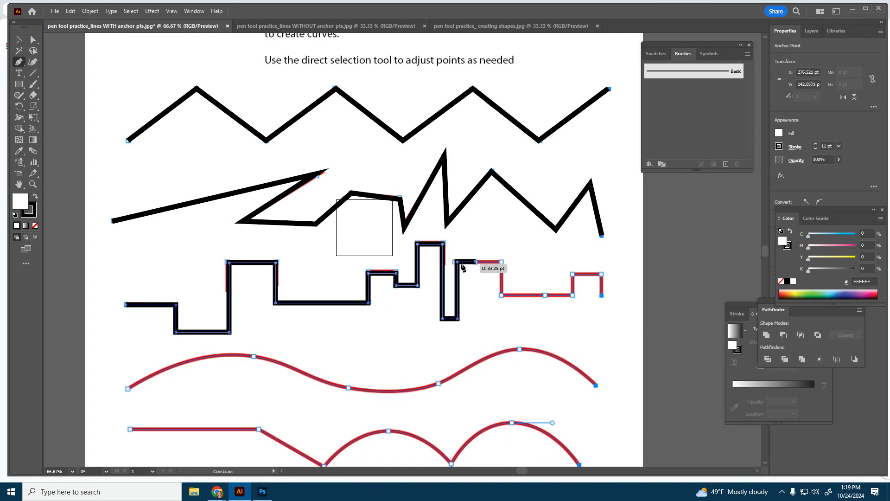
{"action": "left_click", "coordinate": [502, 262]}
{"action": "left_click", "coordinate": [502, 295]}
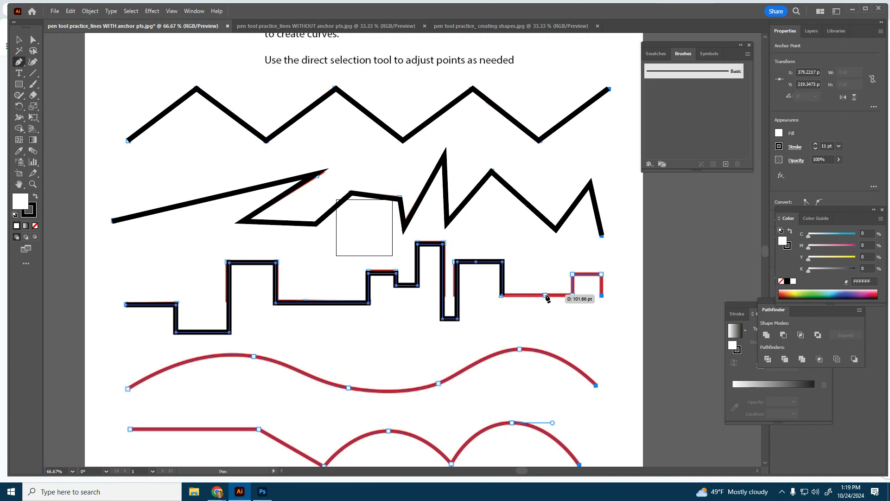
{"action": "left_click", "coordinate": [573, 295]}
{"action": "left_click", "coordinate": [573, 273]}
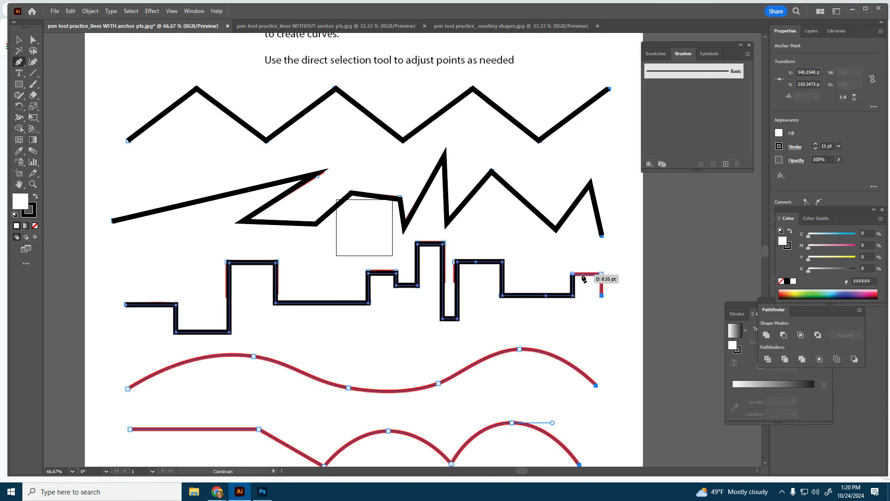
{"action": "left_click", "coordinate": [603, 274]}
{"action": "left_click", "coordinate": [602, 295]}
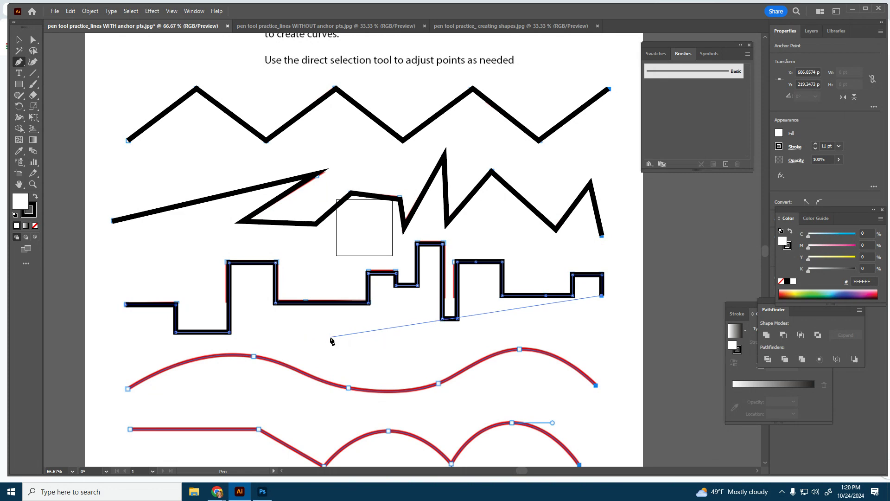
{"action": "key", "text": "Escape"}
Trace the wave with dragged curve anchors over its crests and trough to the right end
{"action": "scroll", "coordinate": [606, 338], "scroll_direction": "down", "scroll_amount": 5}
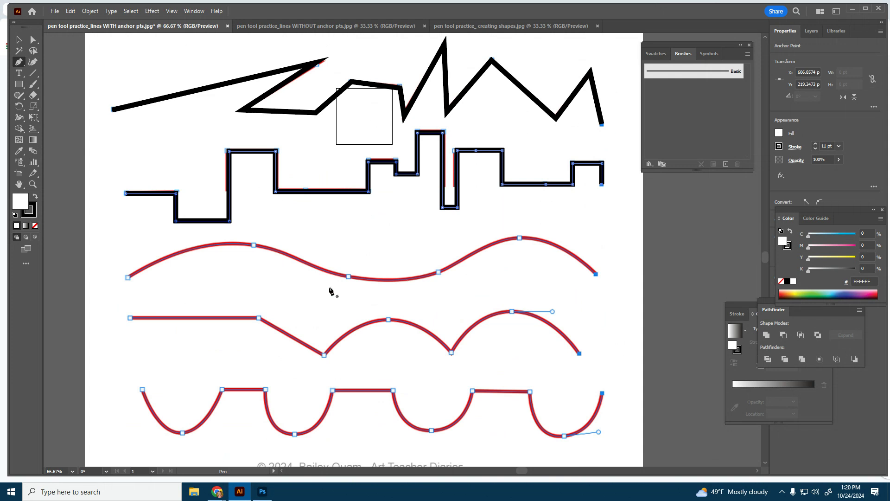
{"action": "left_click", "coordinate": [128, 278]}
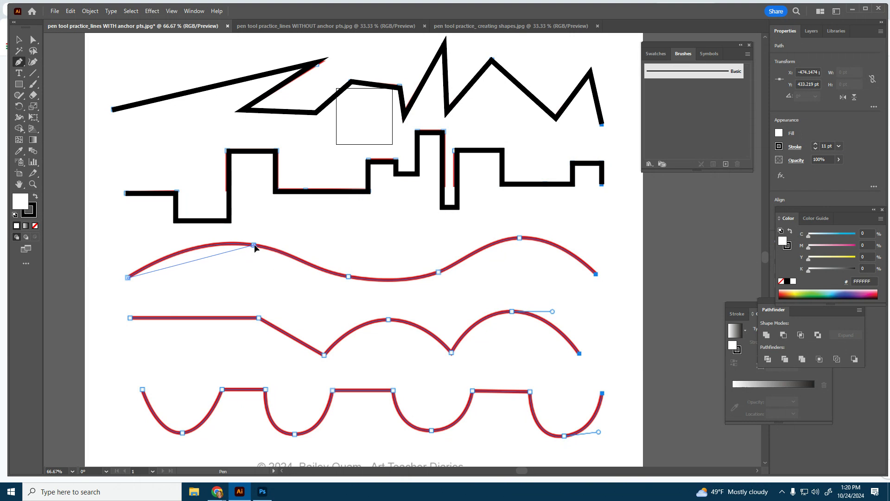
{"action": "left_click_drag", "start_coordinate": [265, 249], "coordinate": [306, 263]}
{"action": "mouse_move", "coordinate": [306, 263]}
{"action": "left_mouse_down"}
{"action": "mouse_move", "coordinate": [293, 259]}
{"action": "mouse_move", "coordinate": [298, 203]}
{"action": "mouse_move", "coordinate": [344, 275]}
{"action": "mouse_move", "coordinate": [334, 295]}
{"action": "mouse_move", "coordinate": [348, 276]}
{"action": "mouse_move", "coordinate": [373, 281]}
{"action": "left_mouse_up"}
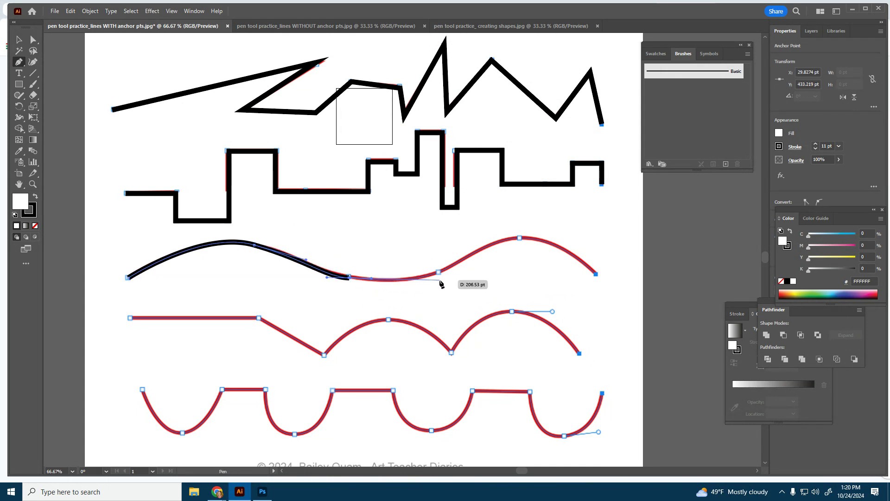
{"action": "left_click_drag", "start_coordinate": [439, 272], "coordinate": [473, 254]}
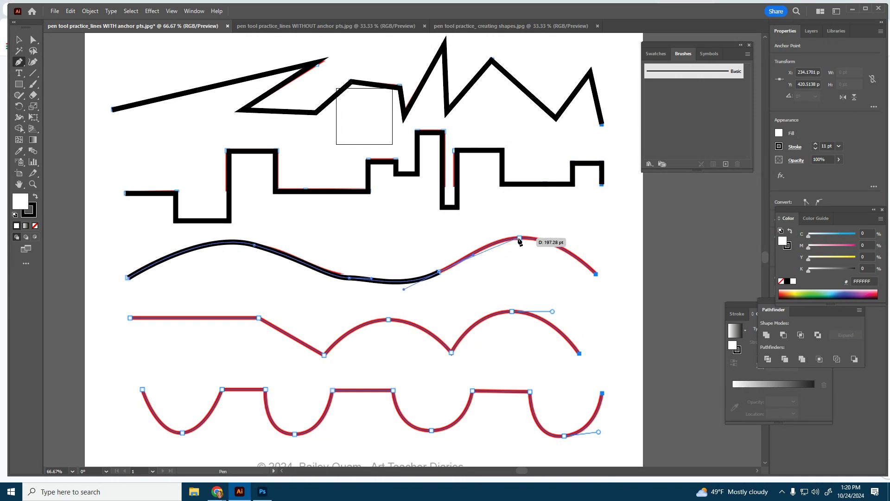
{"action": "left_click_drag", "start_coordinate": [520, 238], "coordinate": [552, 237]}
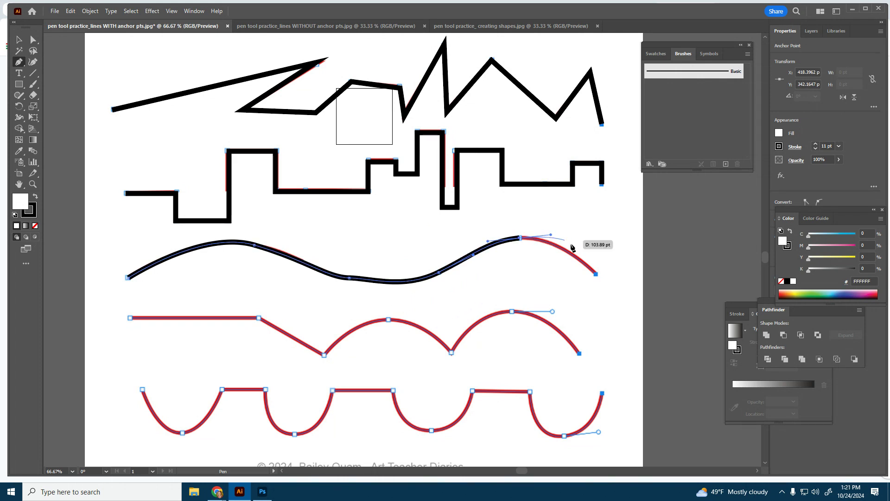
{"action": "left_click", "coordinate": [596, 275]}
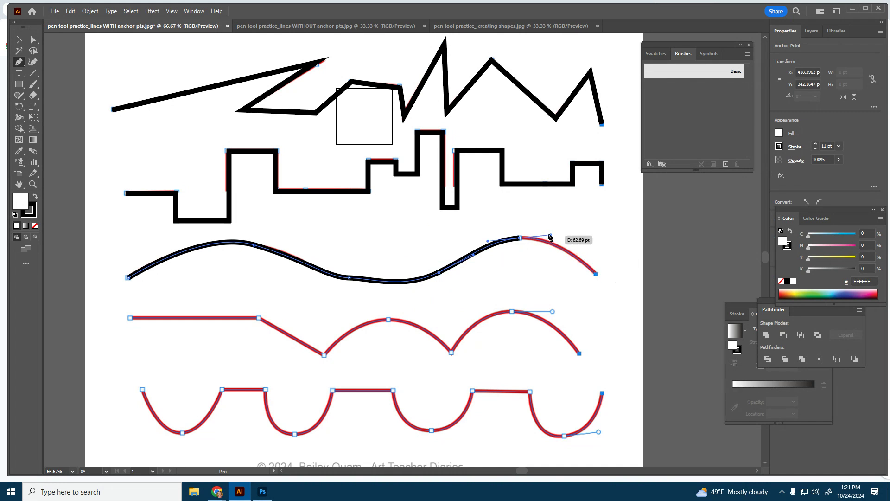
{"action": "left_click_drag", "start_coordinate": [596, 274], "coordinate": [595, 250]}
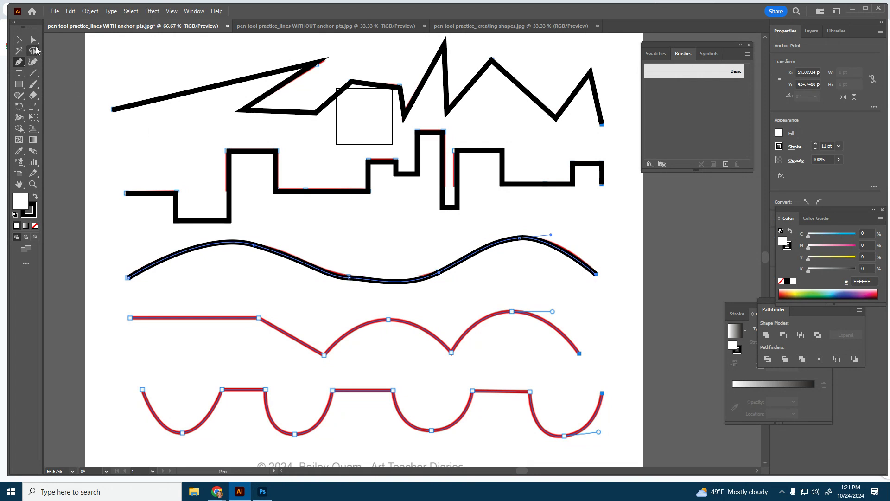
With Direct Selection, drag the wave trace's middle anchor handle to fit the guide, then deselect
{"action": "left_click", "coordinate": [32, 42]}
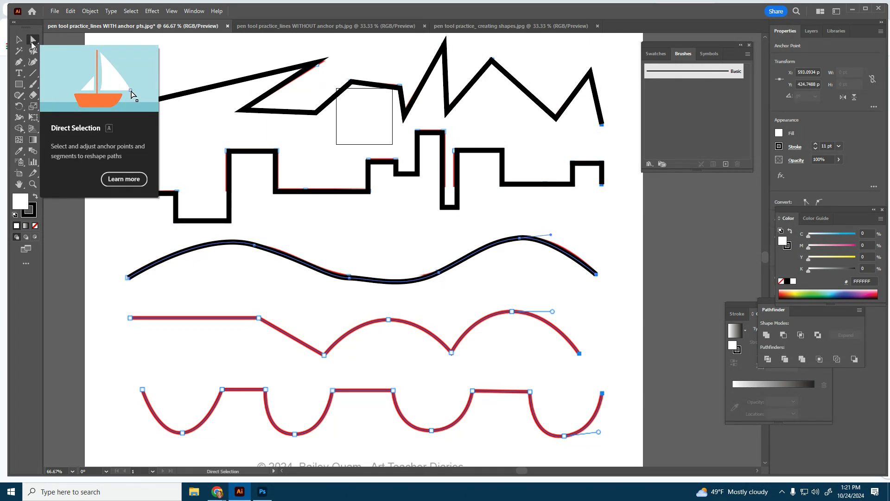
{"action": "left_click", "coordinate": [350, 279]}
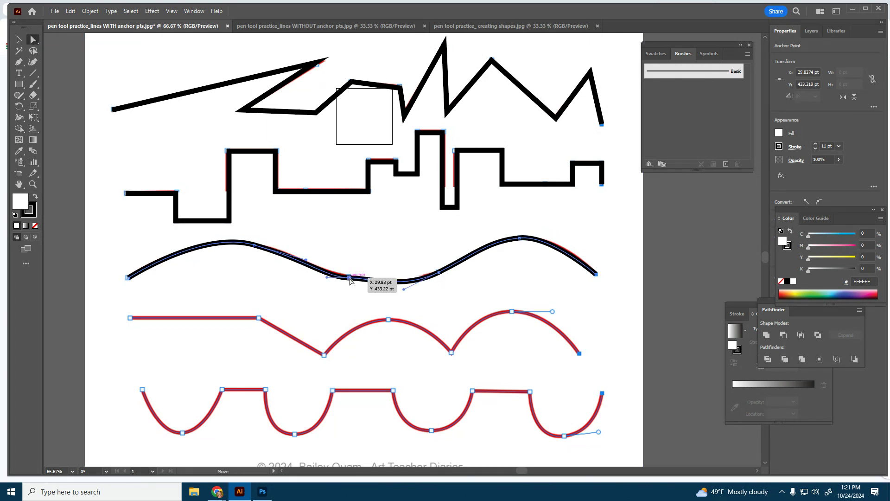
{"action": "left_click_drag", "start_coordinate": [327, 276], "coordinate": [322, 271]}
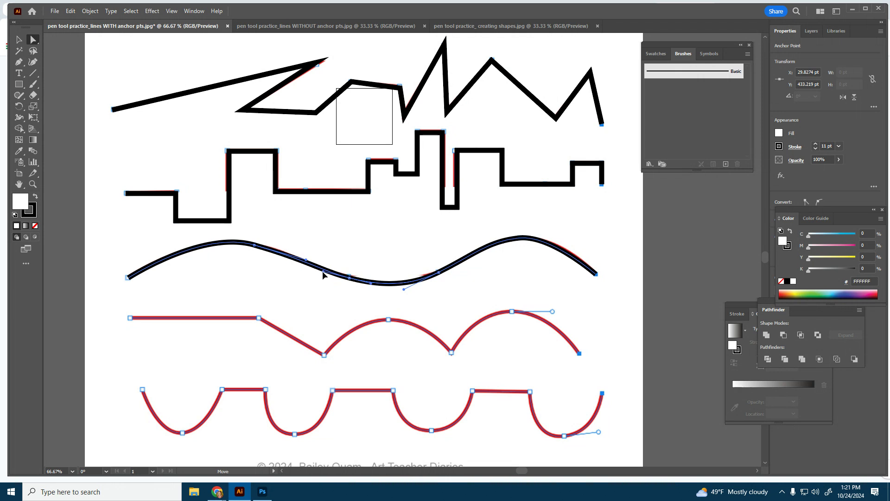
{"action": "left_click", "coordinate": [452, 299]}
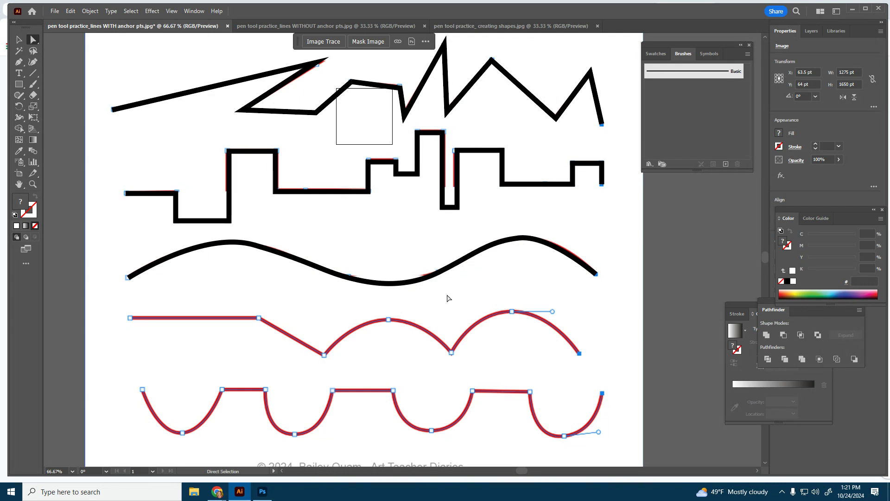
{"action": "scroll", "coordinate": [448, 298], "scroll_direction": "down", "scroll_amount": 3}
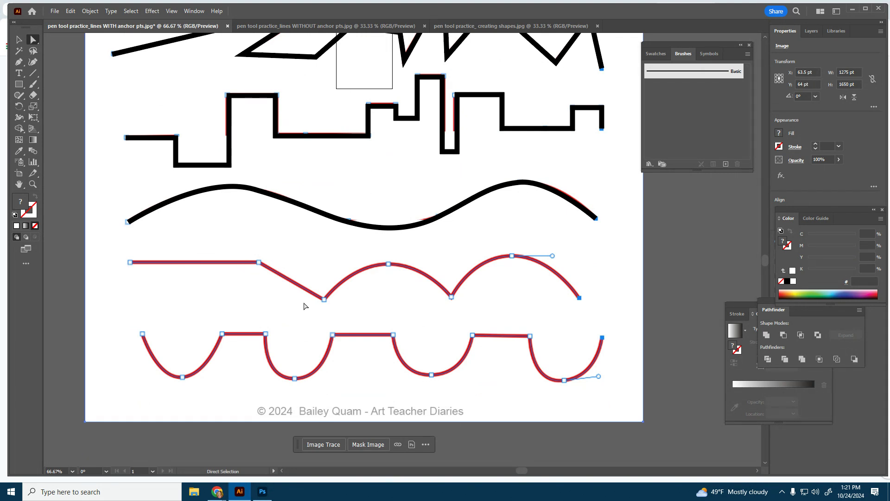
Start tracing the arc line's straight opening and give it a black 9 pt stroke
{"action": "left_click", "coordinate": [19, 63]}
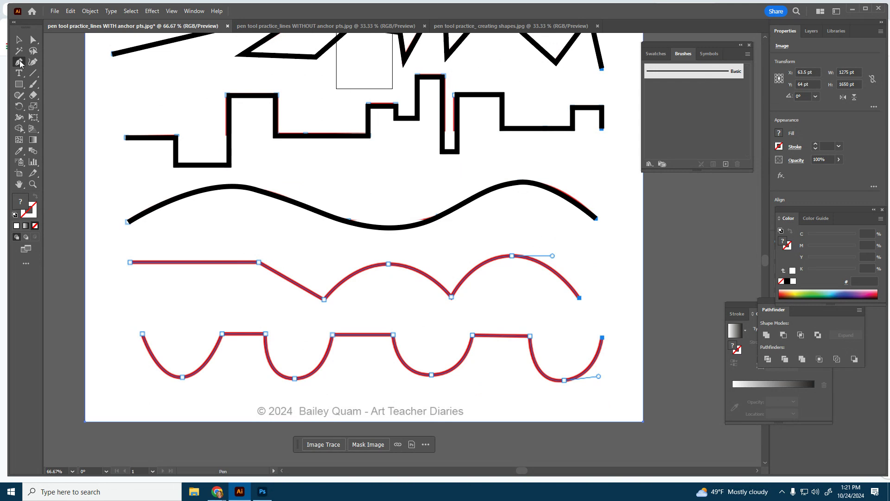
{"action": "left_click", "coordinate": [129, 263]}
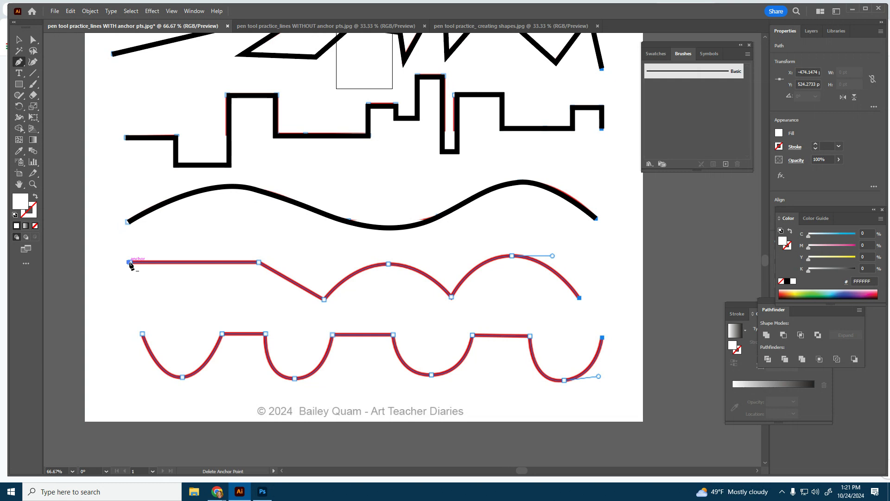
{"action": "left_click_drag", "start_coordinate": [259, 262], "coordinate": [253, 266]}
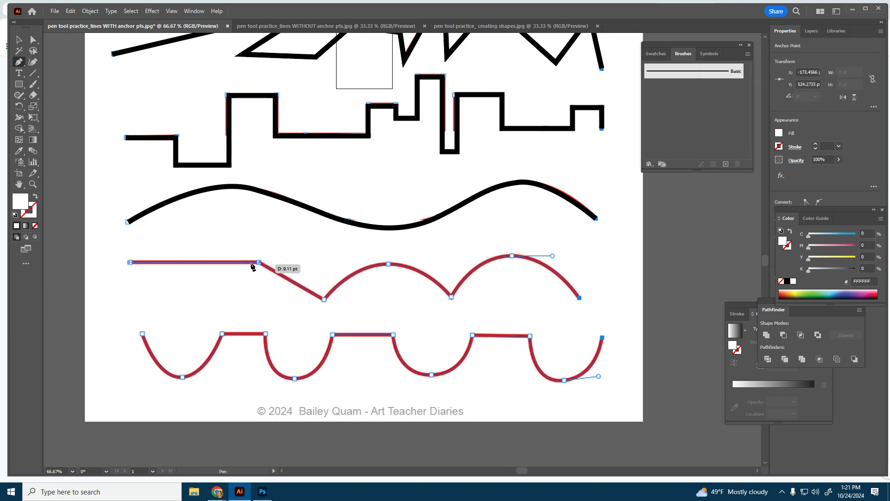
{"action": "left_click", "coordinate": [780, 147]}
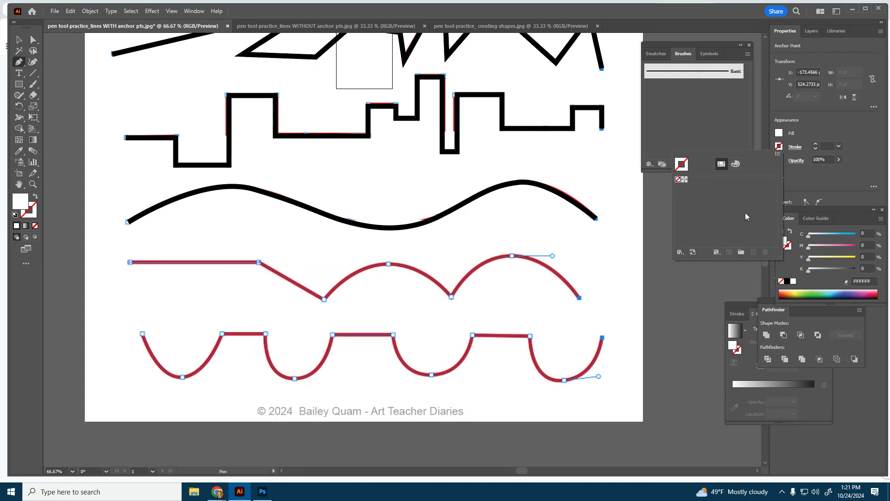
{"action": "left_click", "coordinate": [684, 227]}
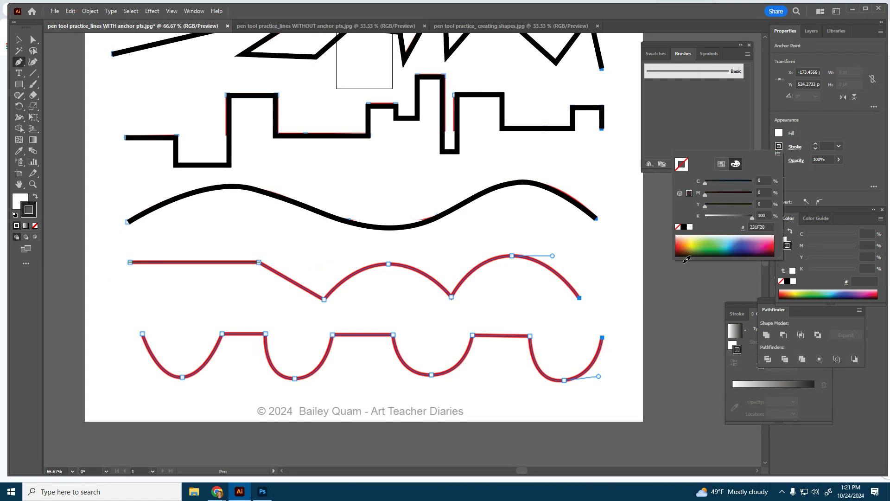
{"action": "left_click", "coordinate": [816, 144]}
{"action": "left_click", "coordinate": [816, 144]}
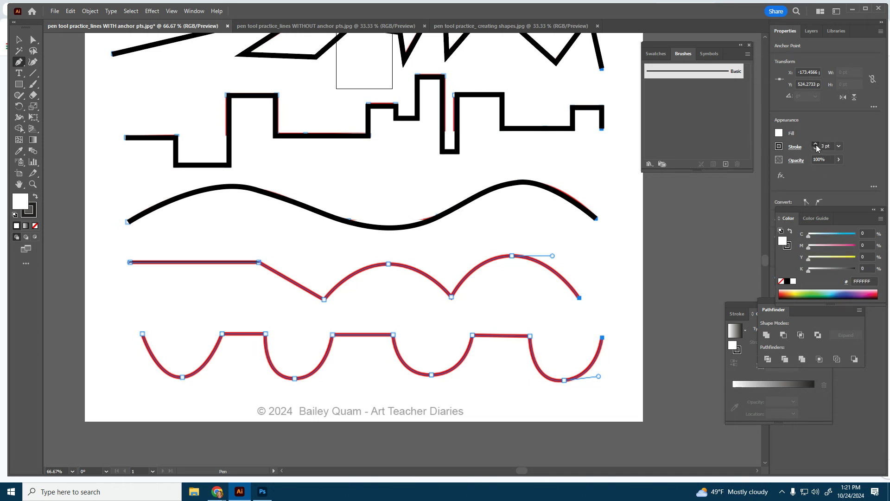
{"action": "left_click", "coordinate": [816, 145]}
{"action": "left_click", "coordinate": [816, 144]}
{"action": "left_click", "coordinate": [815, 144]}
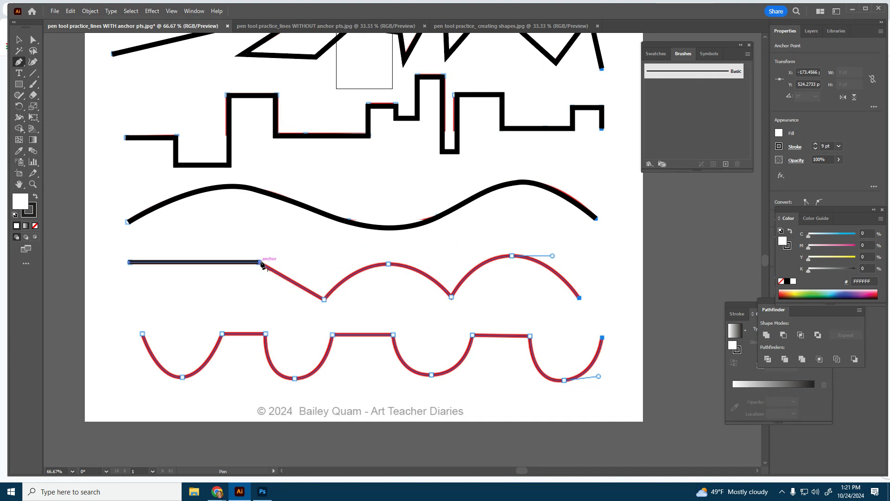
Extend the trace to the first dip, undo the misplaced point, and set fill to None
{"action": "left_click", "coordinate": [324, 299]}
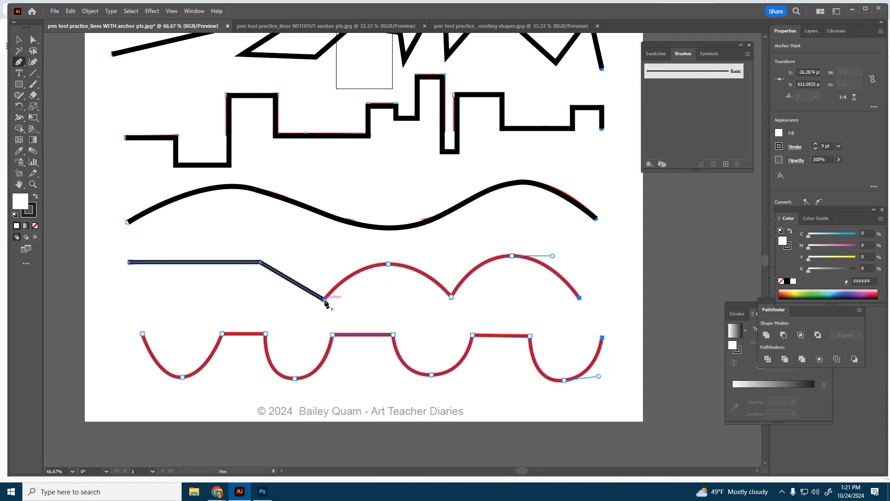
{"action": "left_click", "coordinate": [388, 263]}
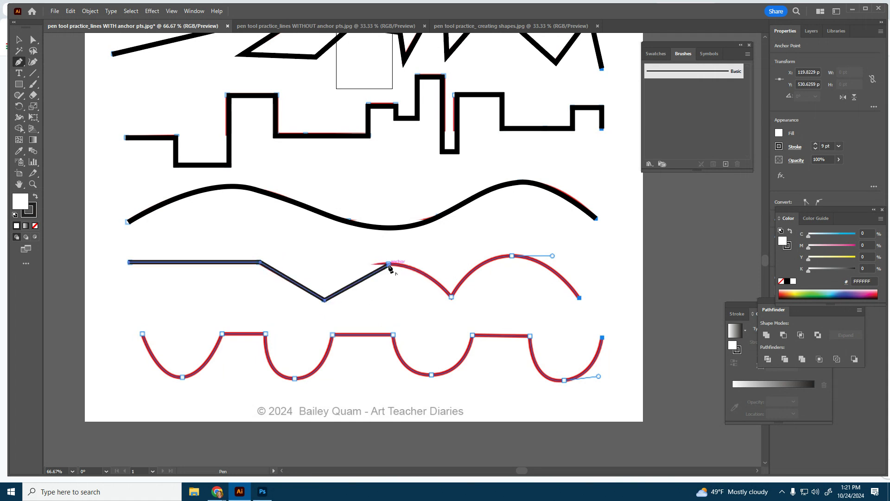
{"action": "key", "text": "ctrl+z"}
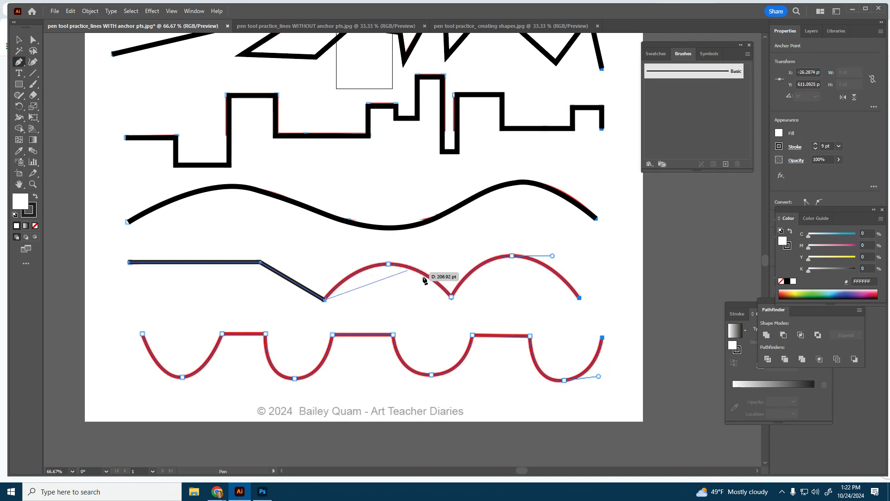
{"action": "left_click", "coordinate": [780, 134]}
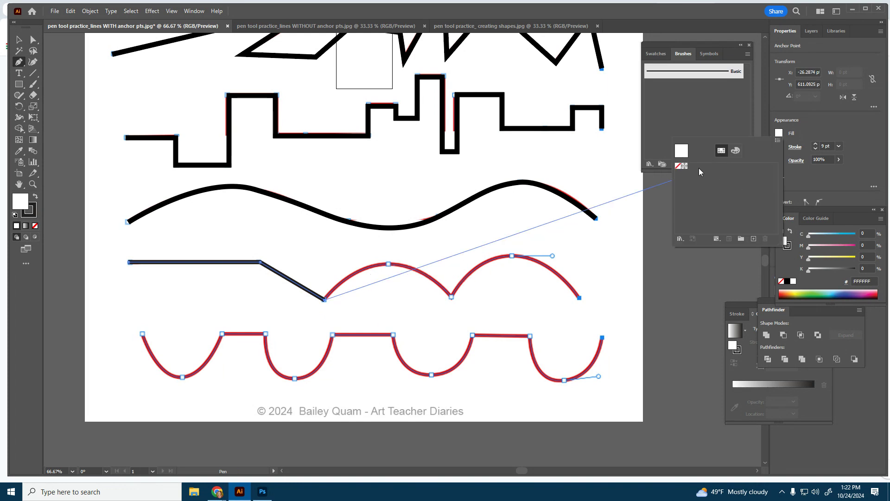
{"action": "left_click", "coordinate": [678, 165]}
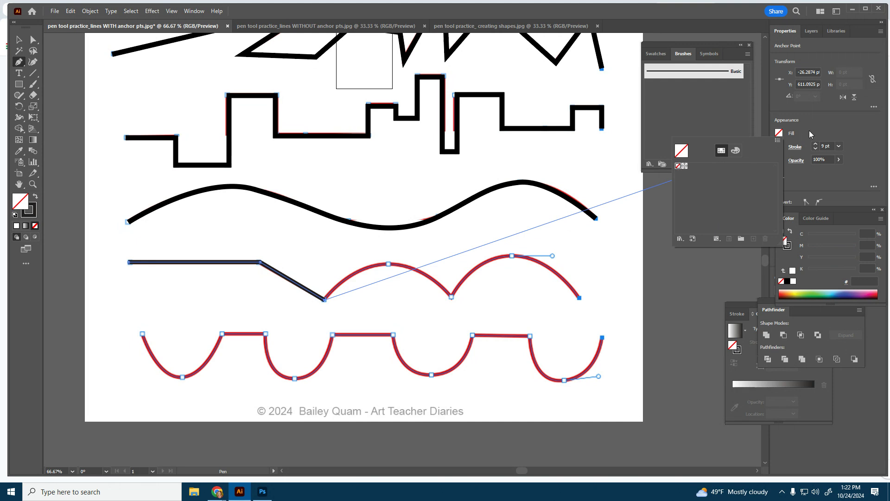
Curve the path over both arches and end it at the line's right end
{"action": "left_click", "coordinate": [389, 264]}
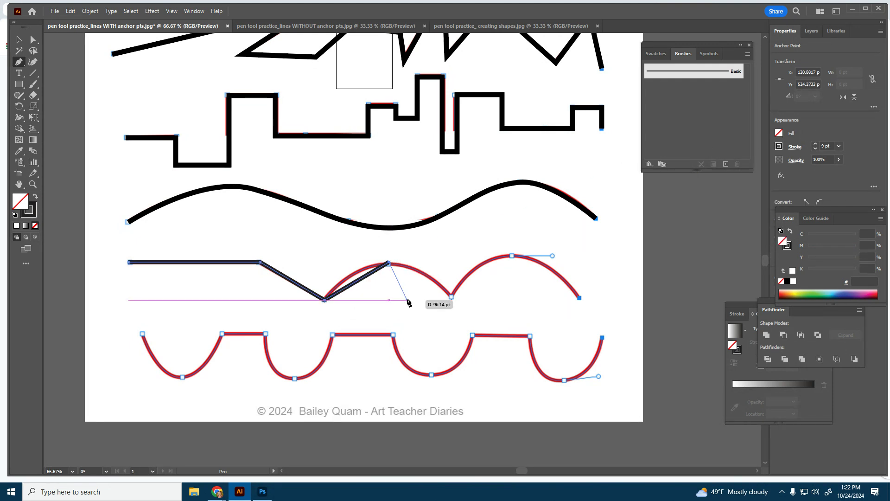
{"action": "key", "text": "ctrl+z"}
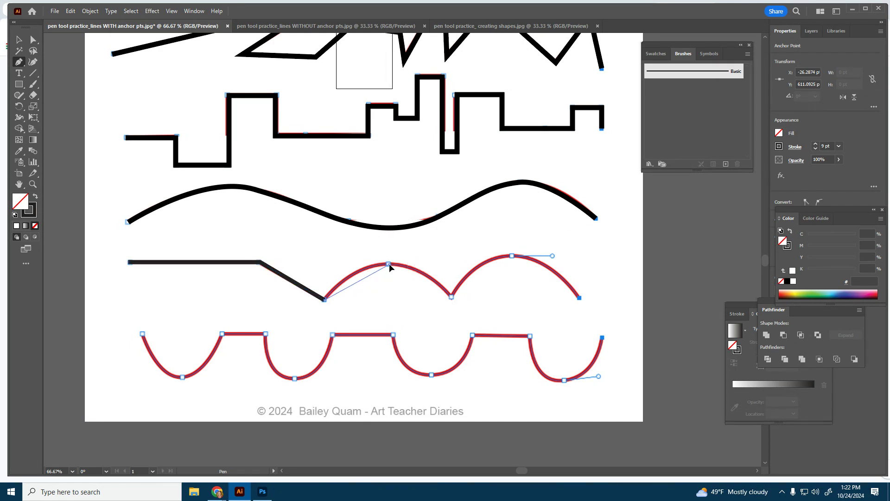
{"action": "left_click_drag", "start_coordinate": [389, 264], "coordinate": [426, 264]}
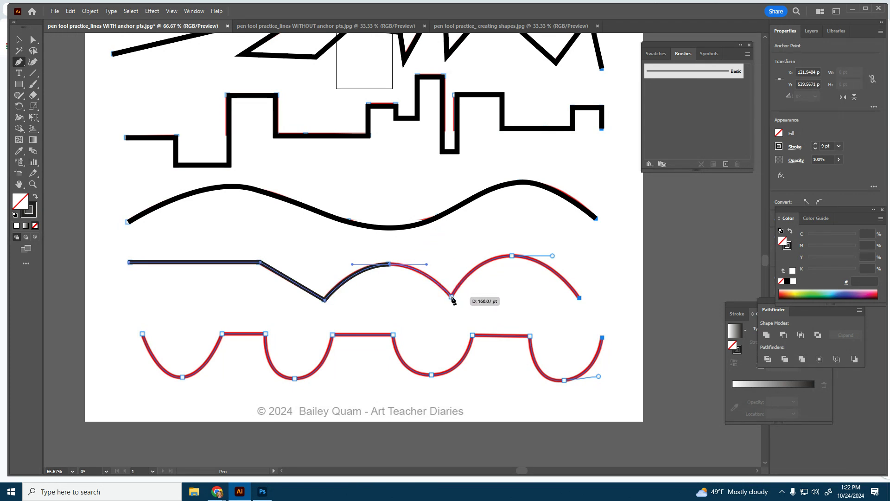
{"action": "left_click", "coordinate": [452, 298]}
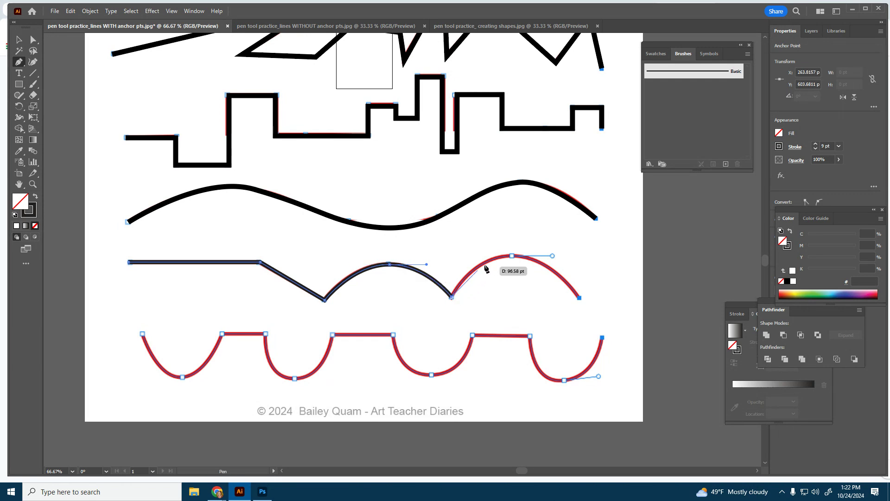
{"action": "left_click_drag", "start_coordinate": [512, 255], "coordinate": [552, 254]}
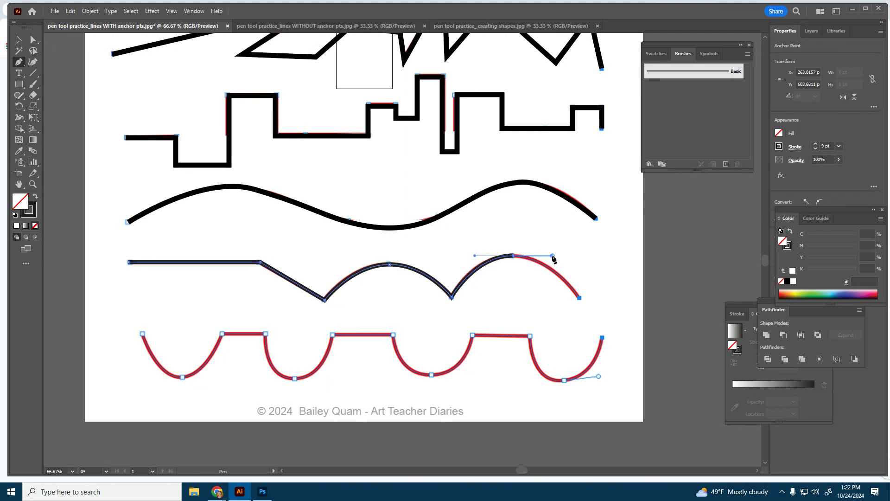
{"action": "left_click", "coordinate": [580, 299]}
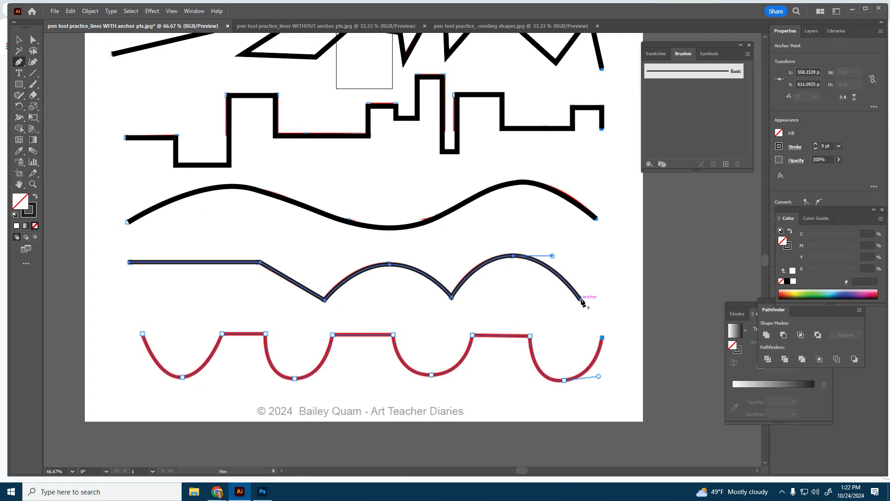
Trace the bottom line from its left end through the first two dips and flat tops
{"action": "scroll", "coordinate": [371, 371], "scroll_direction": "down", "scroll_amount": 2}
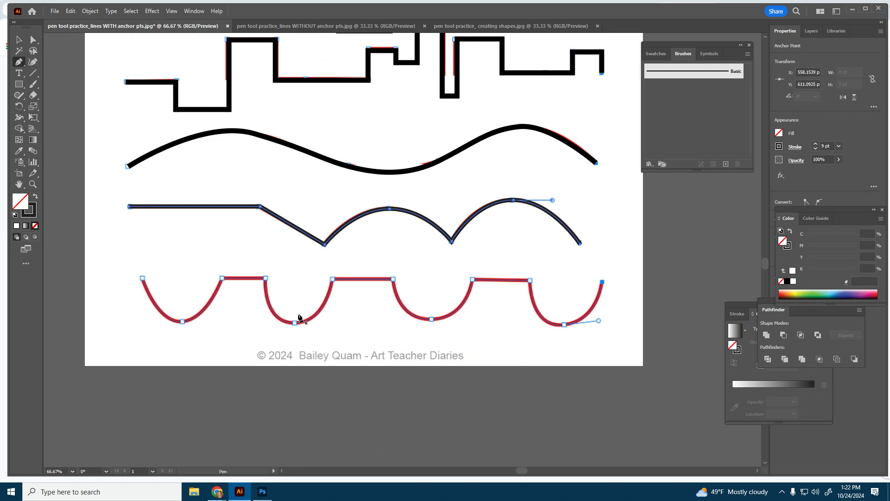
{"action": "scroll", "coordinate": [299, 318], "scroll_direction": "up", "scroll_amount": 1}
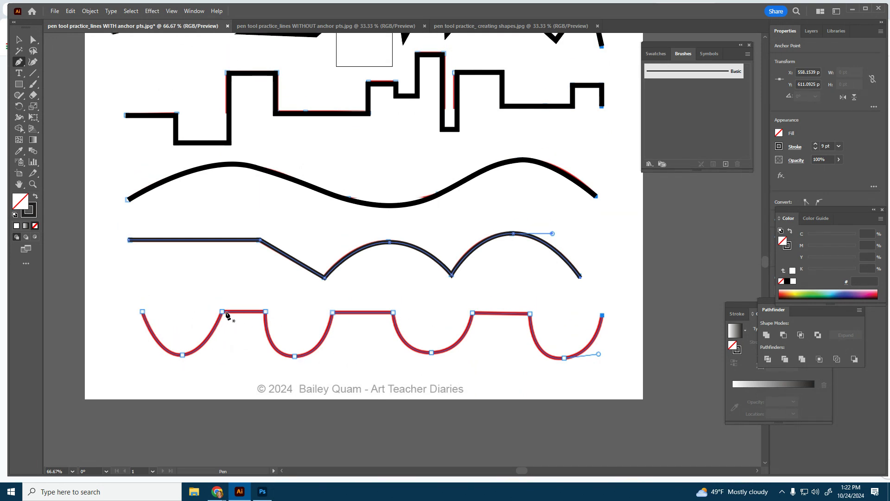
{"action": "left_click", "coordinate": [143, 312]}
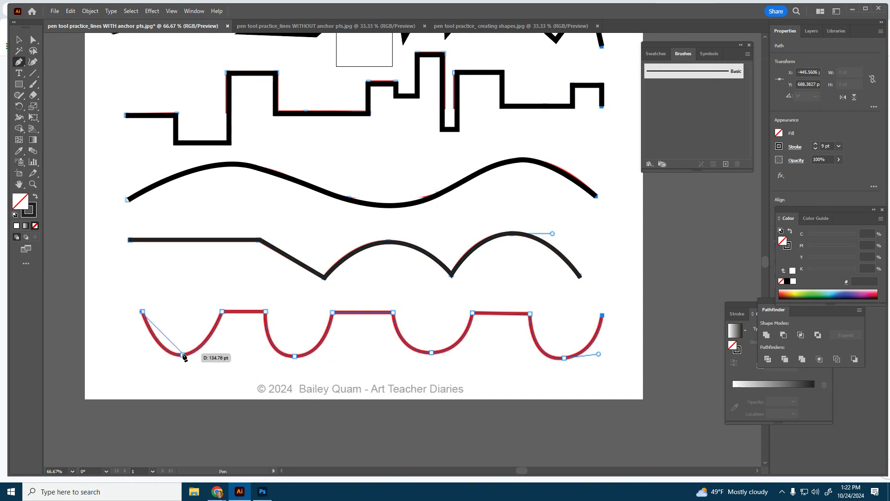
{"action": "left_click_drag", "start_coordinate": [184, 355], "coordinate": [211, 353]}
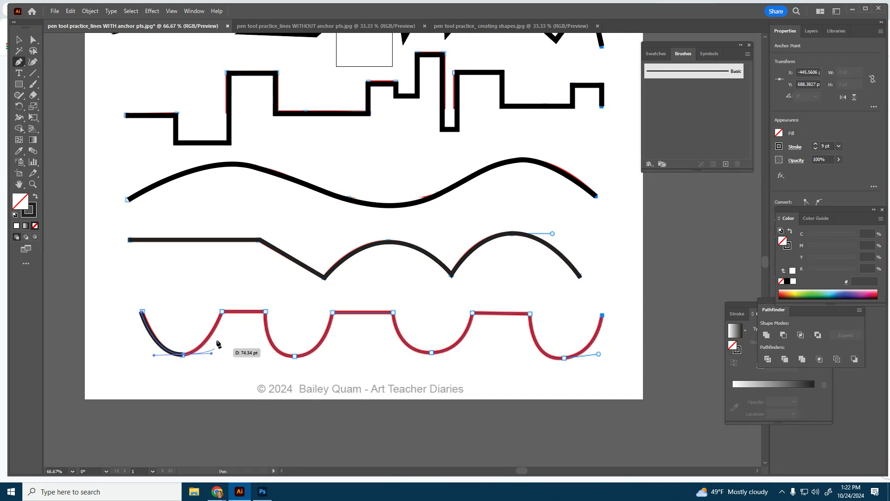
{"action": "left_click", "coordinate": [223, 313]}
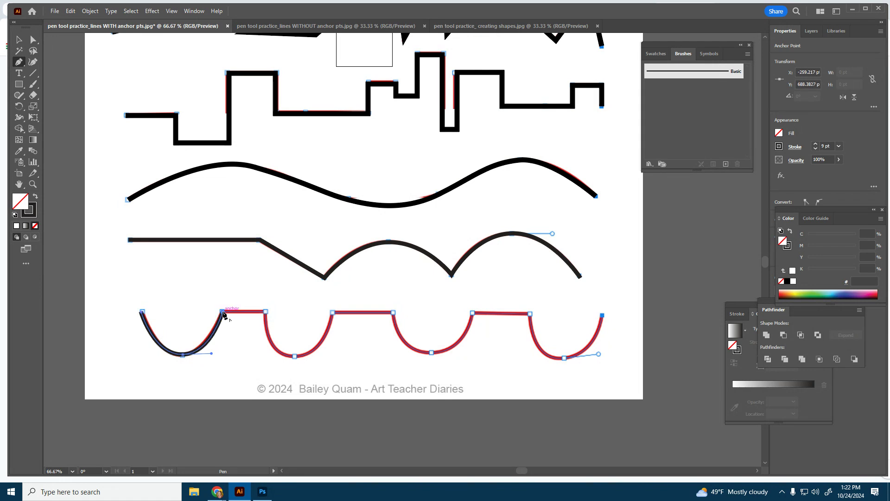
{"action": "left_click", "coordinate": [267, 313]}
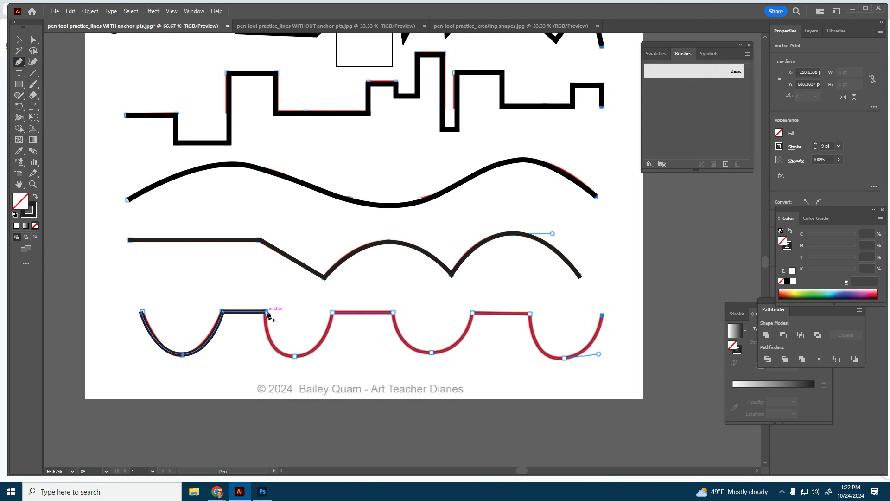
{"action": "left_click_drag", "start_coordinate": [295, 355], "coordinate": [327, 356]}
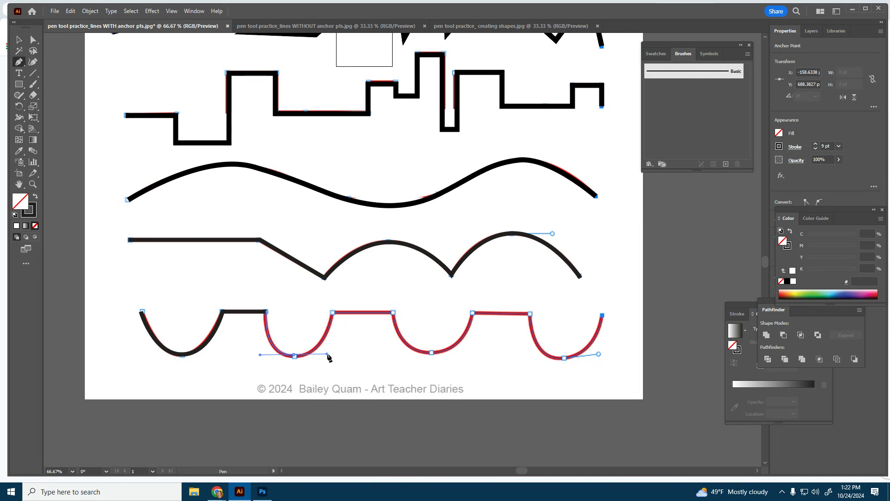
{"action": "left_click", "coordinate": [332, 312]}
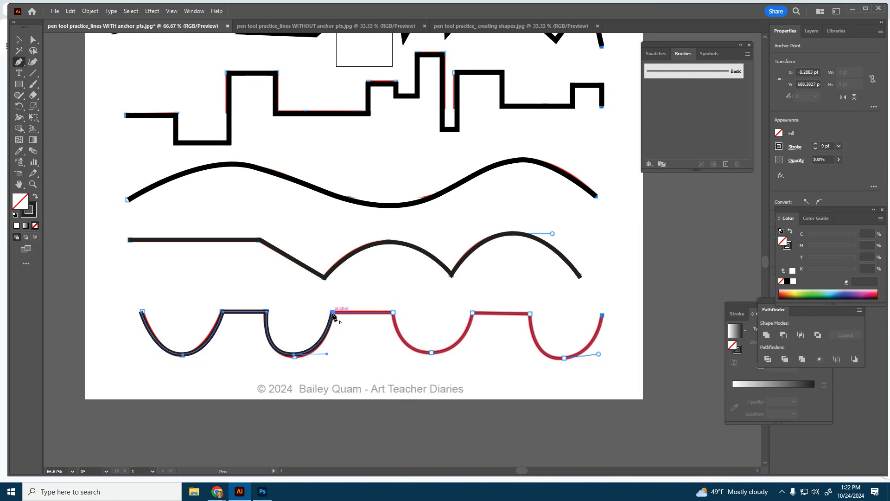
{"action": "left_click", "coordinate": [393, 312]}
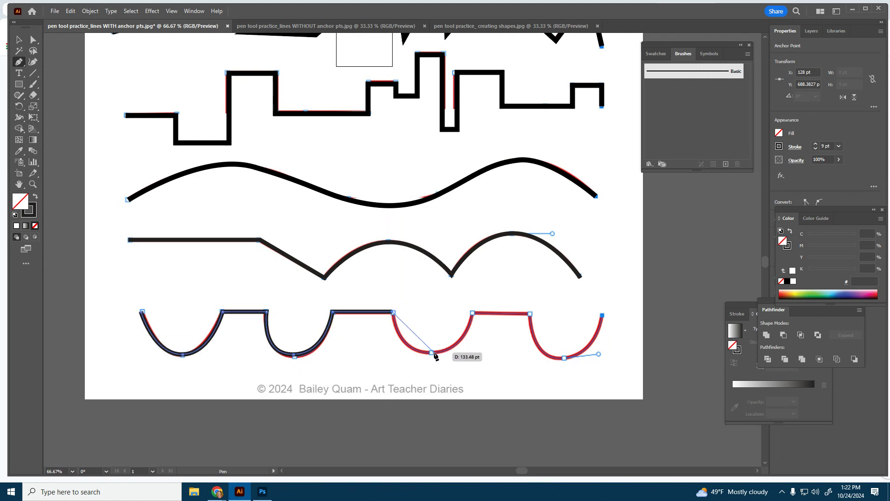
Continue through the third flat top and last dip to the line's right end
{"action": "left_click_drag", "start_coordinate": [431, 353], "coordinate": [462, 354]}
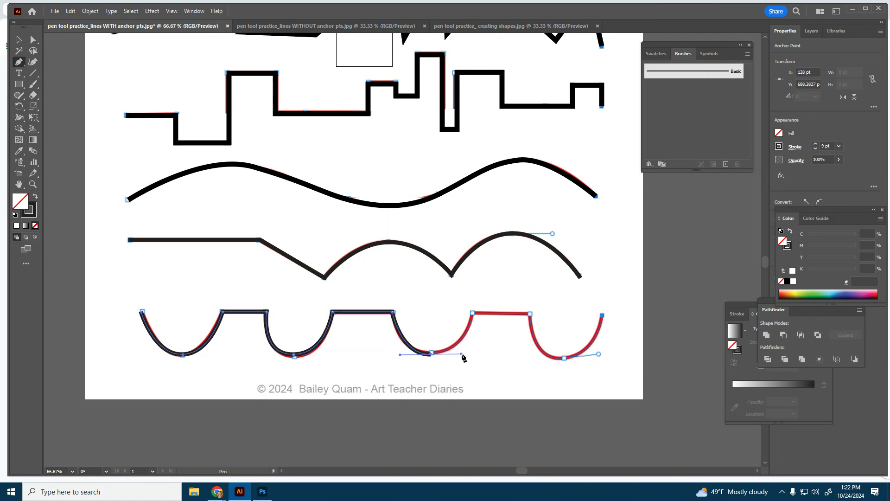
{"action": "left_click", "coordinate": [473, 313]}
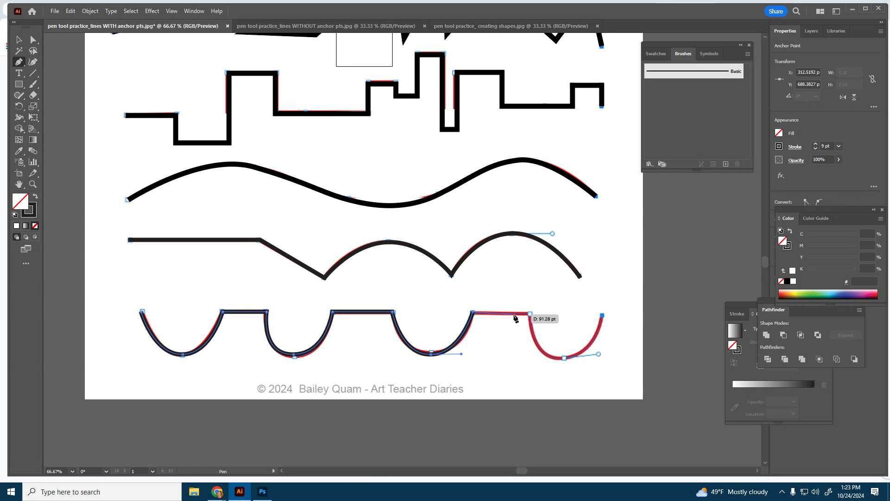
{"action": "left_click", "coordinate": [532, 315]}
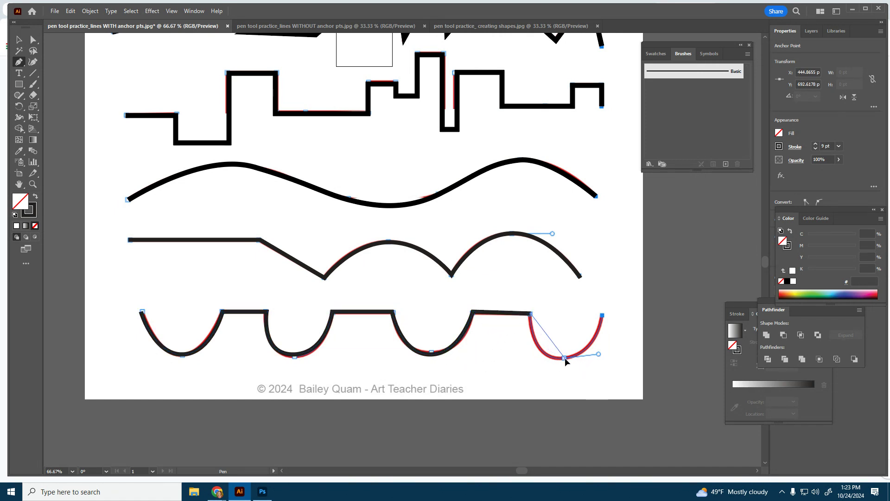
{"action": "left_click_drag", "start_coordinate": [565, 358], "coordinate": [601, 354]}
{"action": "left_click", "coordinate": [603, 316]}
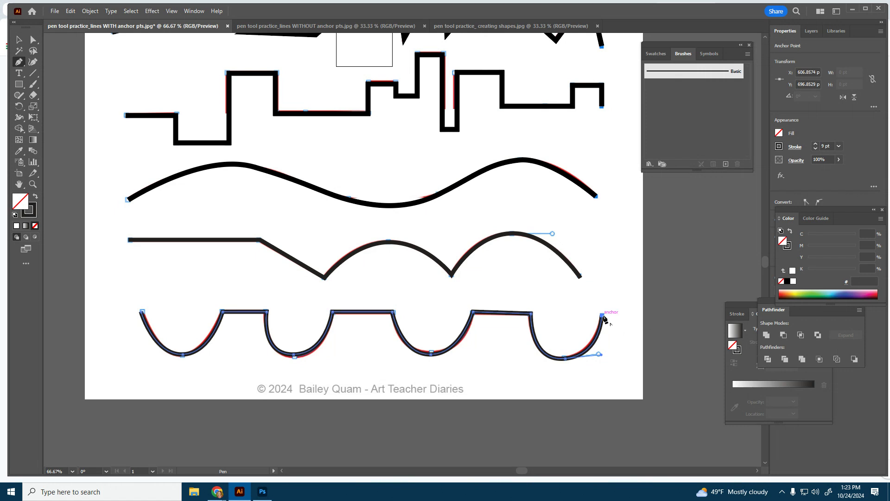
Save as an Adobe Illustrator (*.AI) file on the computer, then expand Layer 1 in Layers
{"action": "scroll", "coordinate": [417, 274], "scroll_direction": "up", "scroll_amount": 10}
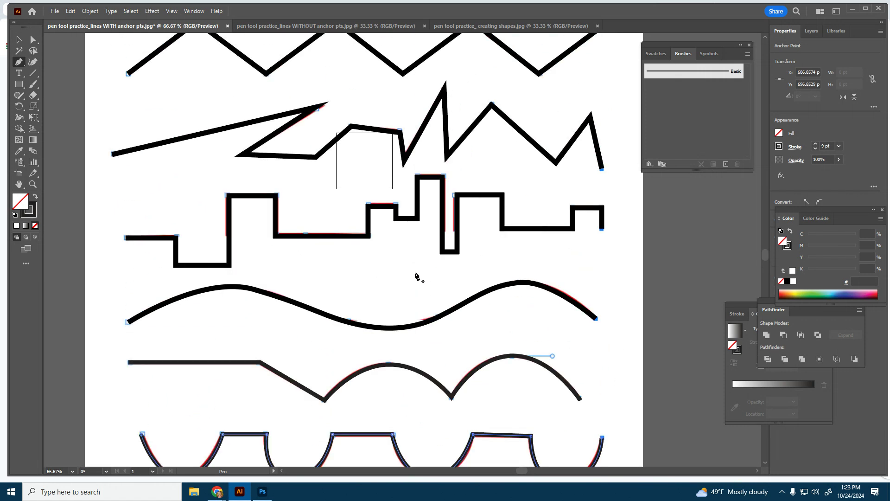
{"action": "left_click", "coordinate": [54, 11]}
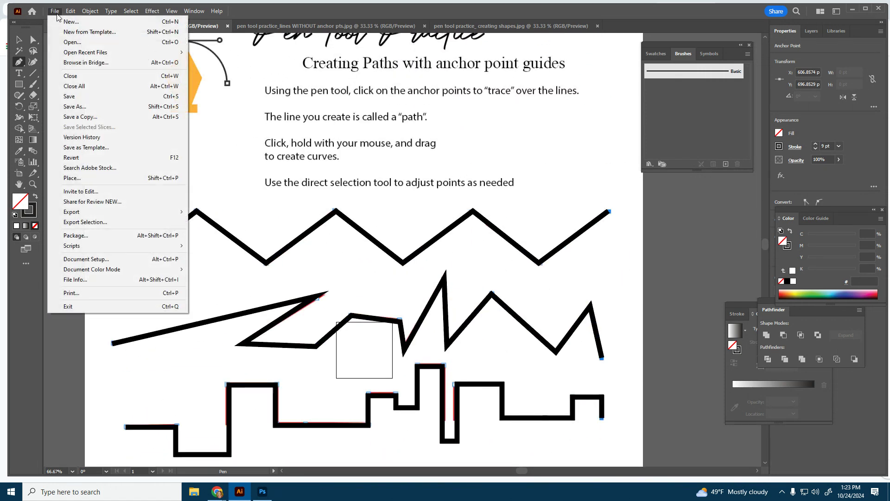
{"action": "left_click", "coordinate": [87, 108]}
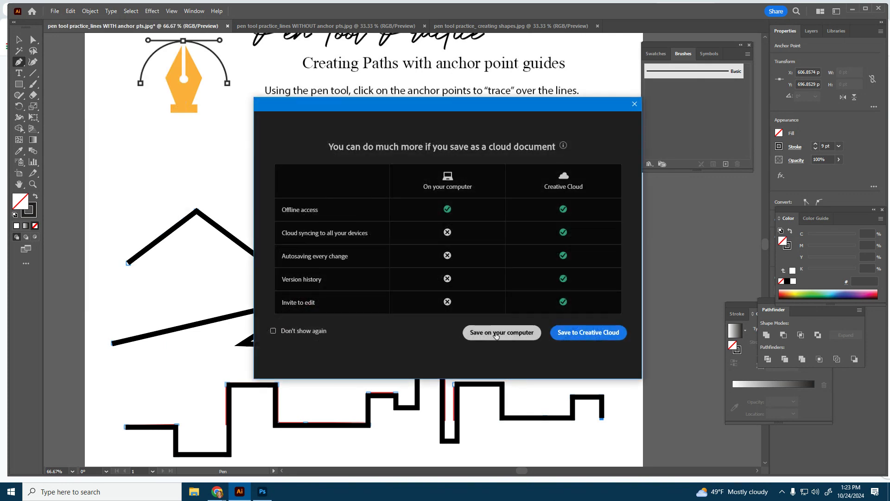
{"action": "left_click", "coordinate": [500, 329]}
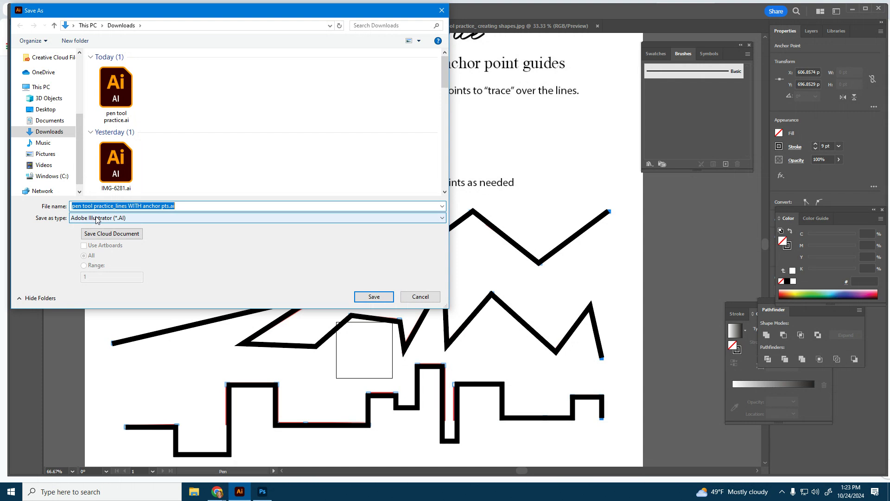
{"action": "left_click", "coordinate": [374, 297]}
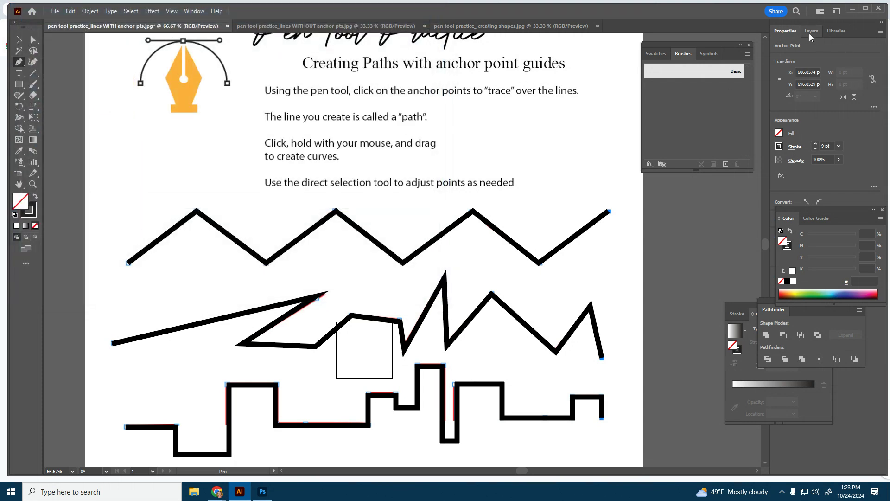
{"action": "left_click", "coordinate": [810, 31]}
{"action": "left_click", "coordinate": [800, 62]}
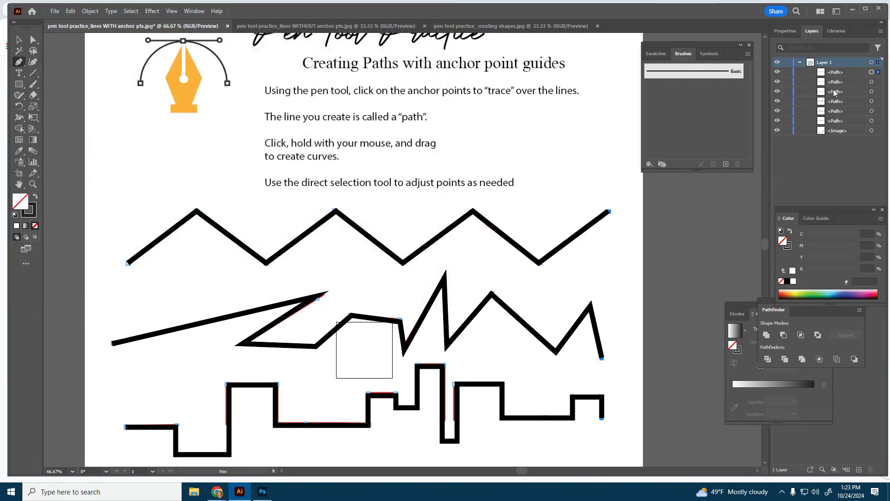